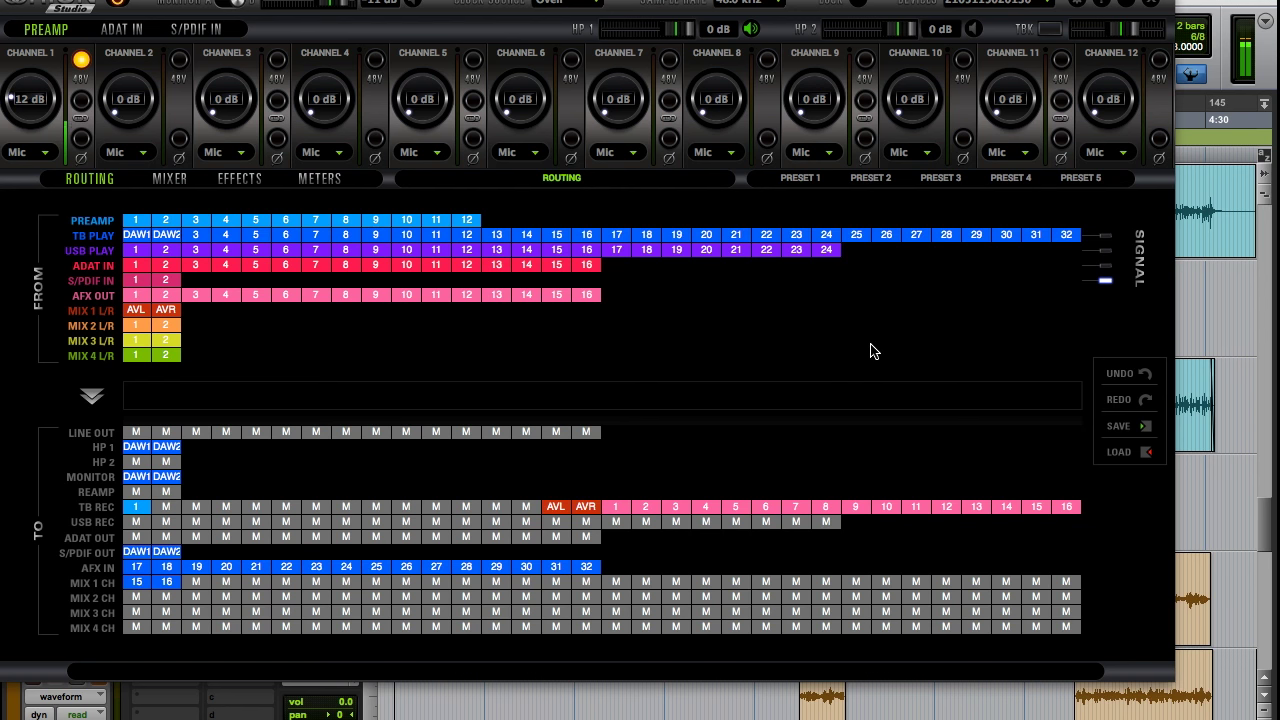
Step: Bring the Pro Tools session forward and dismiss the clip rename dialog unchanged
key("ctrl+Up")
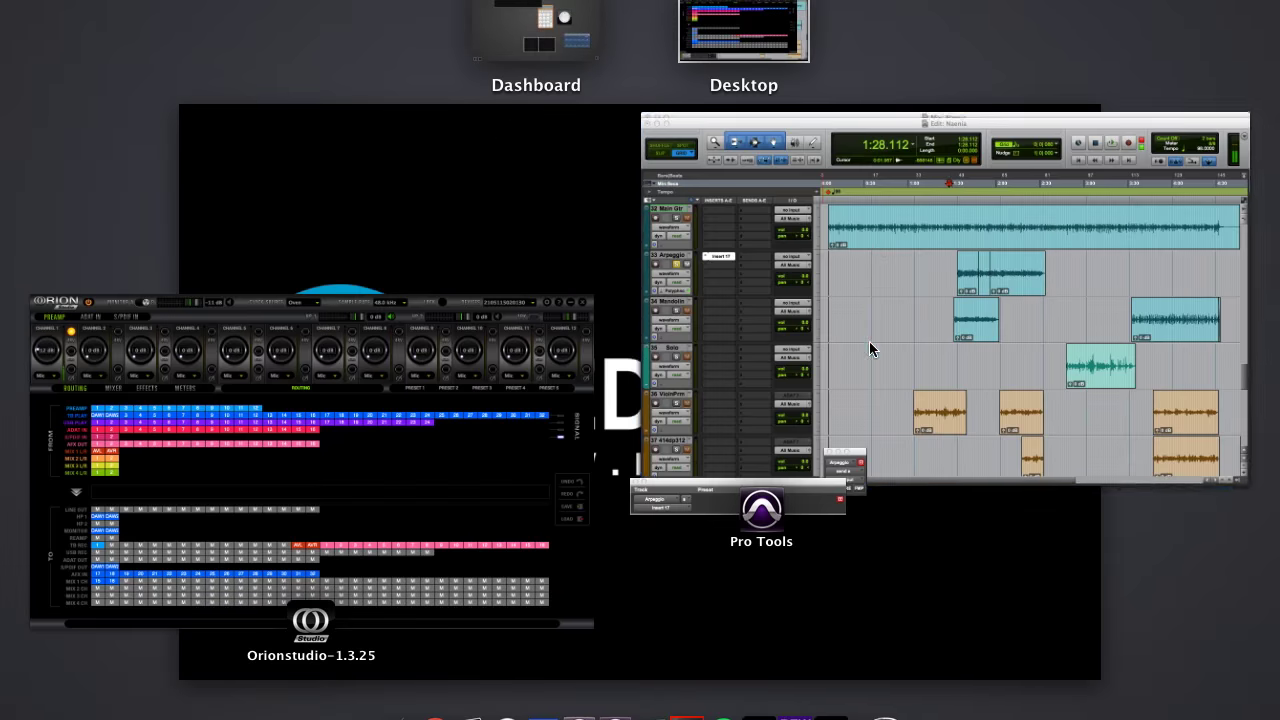
left_click(877, 246)
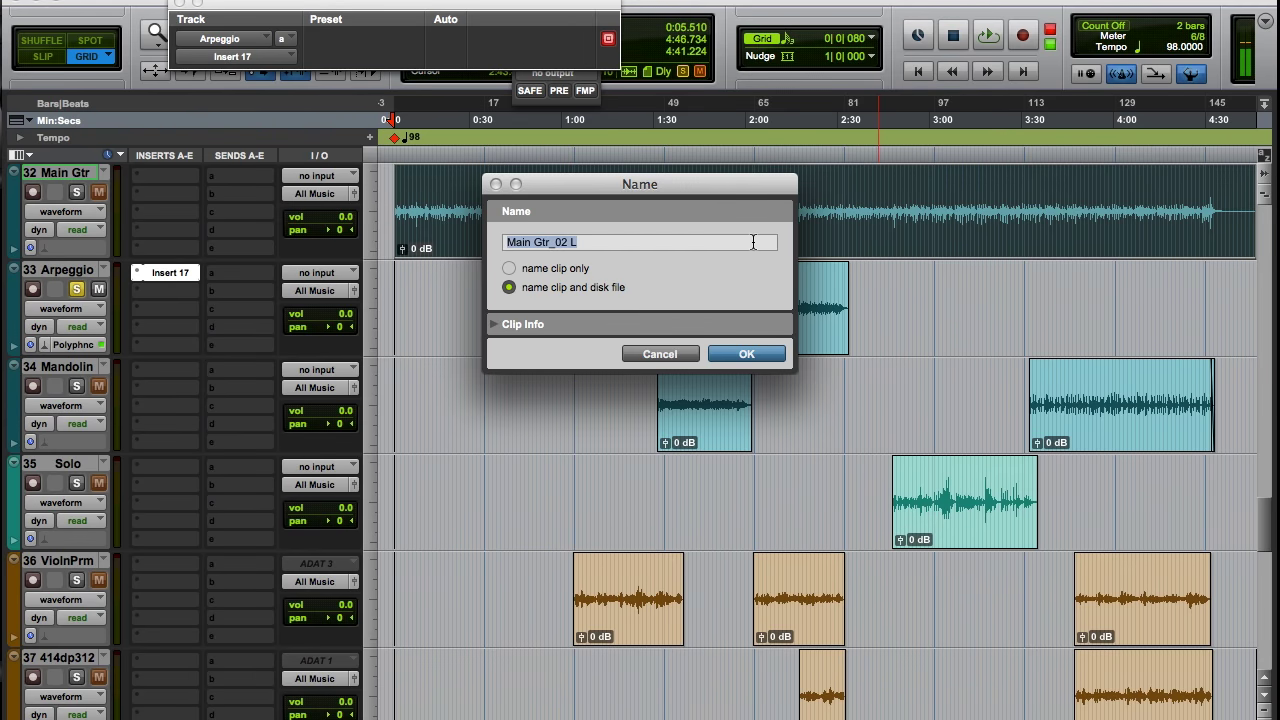
left_click(678, 354)
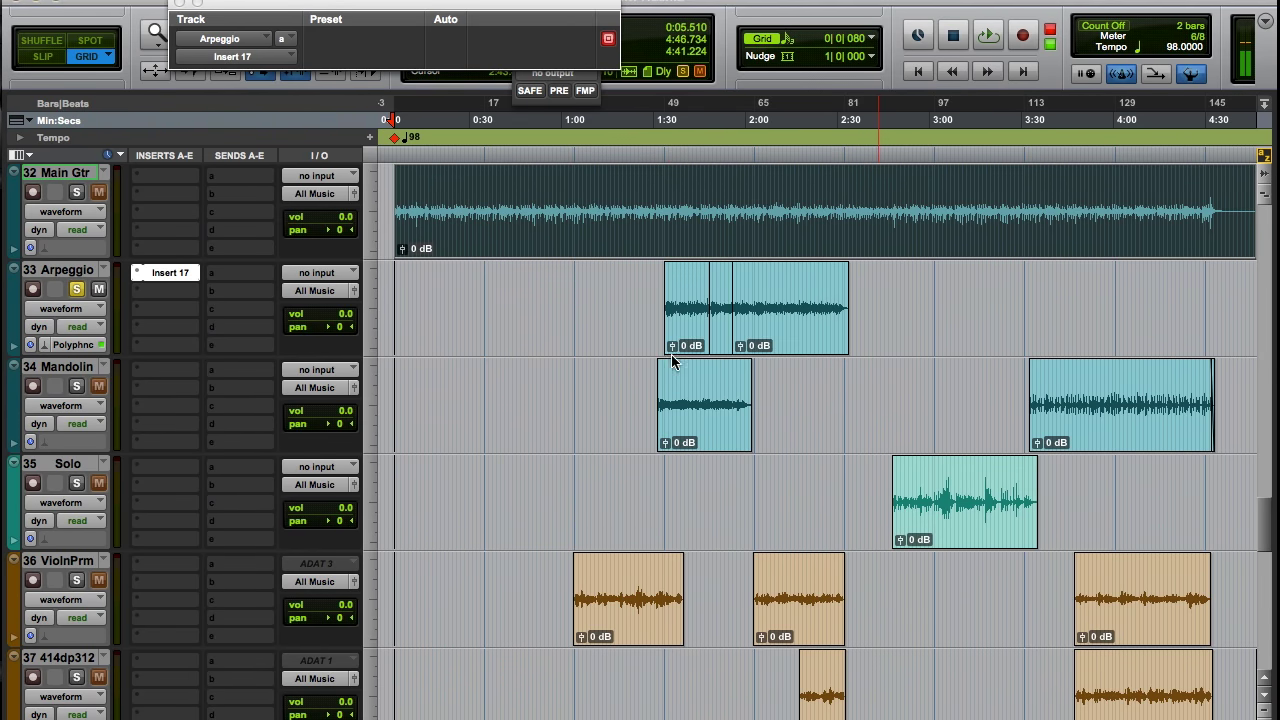
Step: In I/O Setup's Insert tab, assign AuraVerb to Orion channels 15 (L) and 16 (R)
left_click(615, 0)
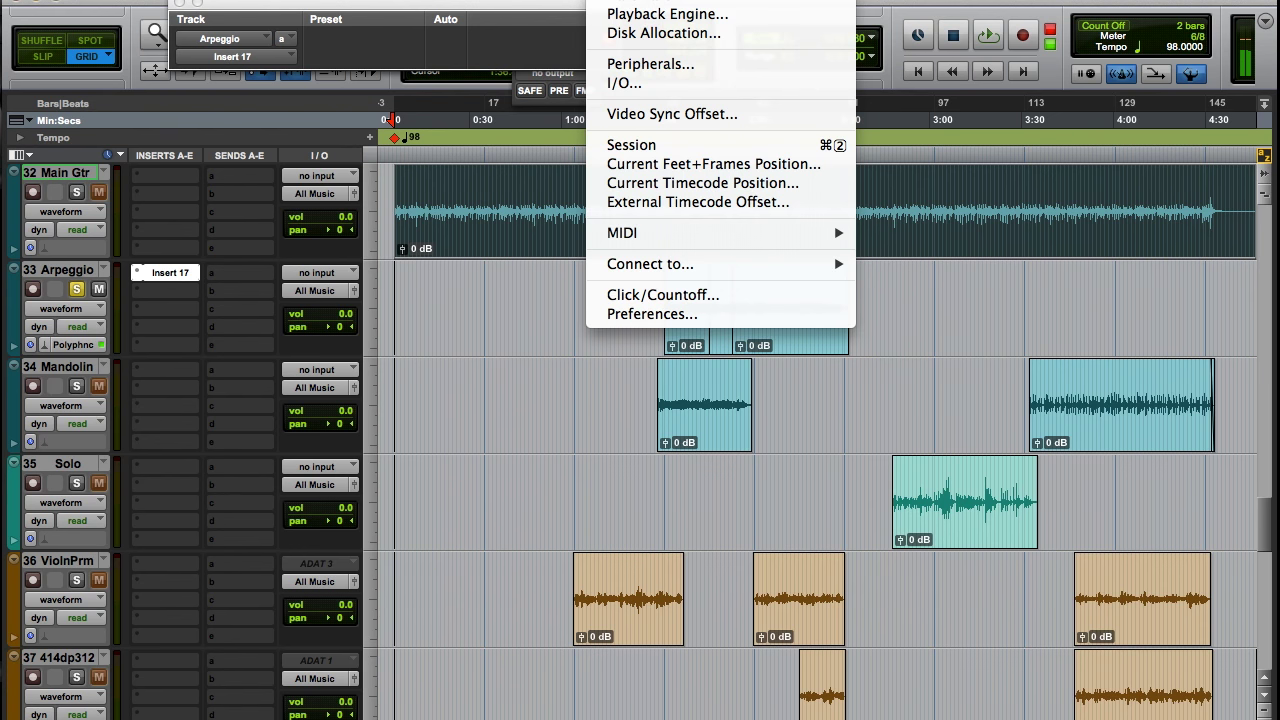
left_click(624, 83)
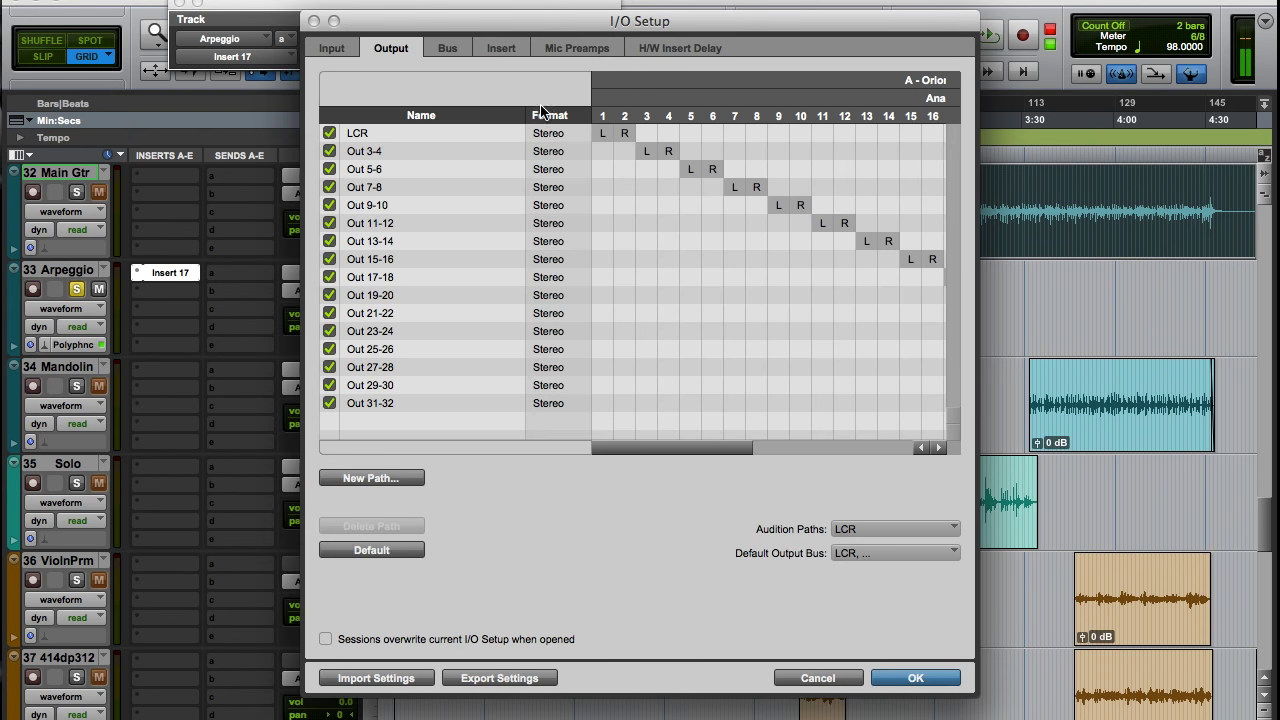
left_click(495, 50)
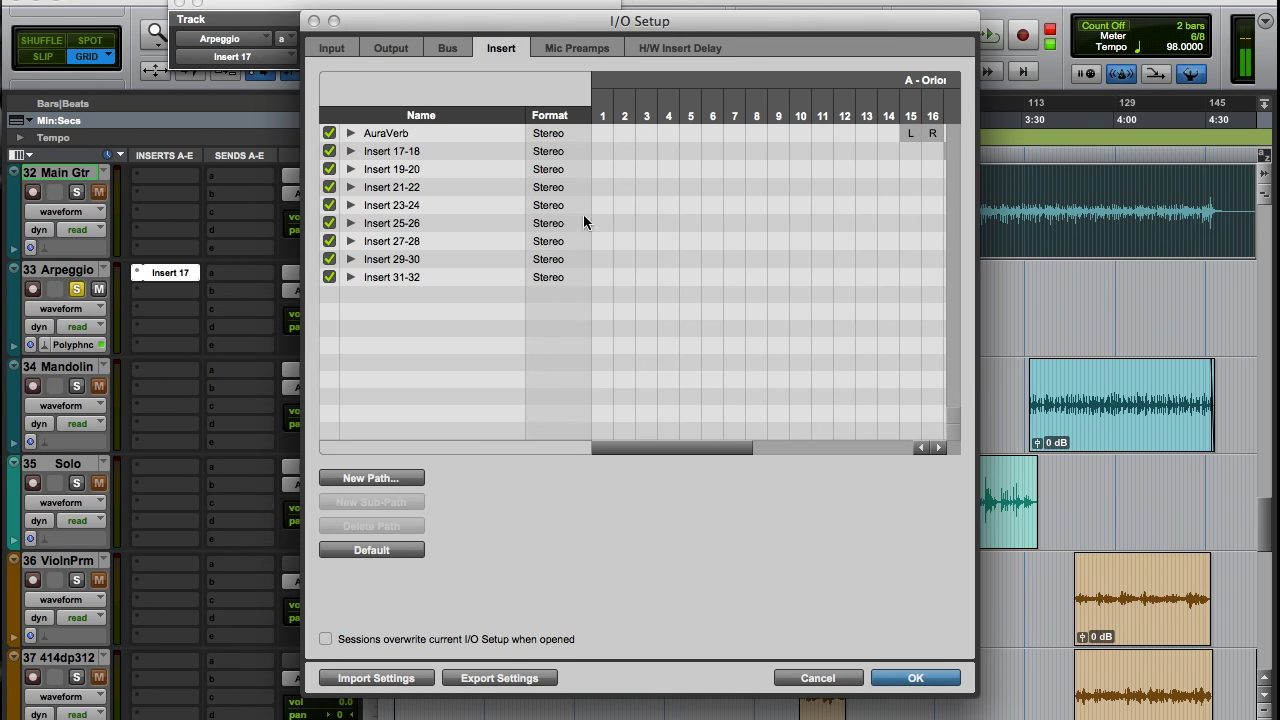
left_click_drag(669, 452, 808, 449)
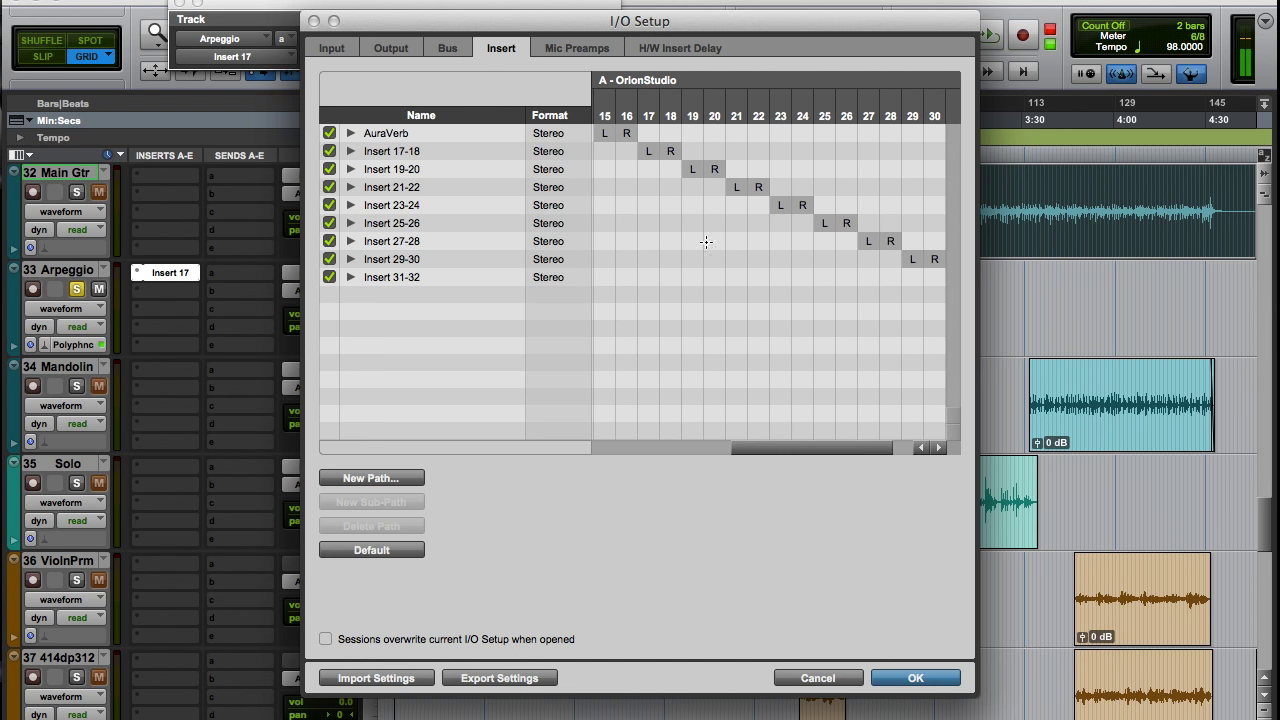
left_click(624, 132)
Step: Confirm I/O Setup, select a short Arpeggio clip section, and leave its Insert 17 routing unchanged
left_click(951, 686)
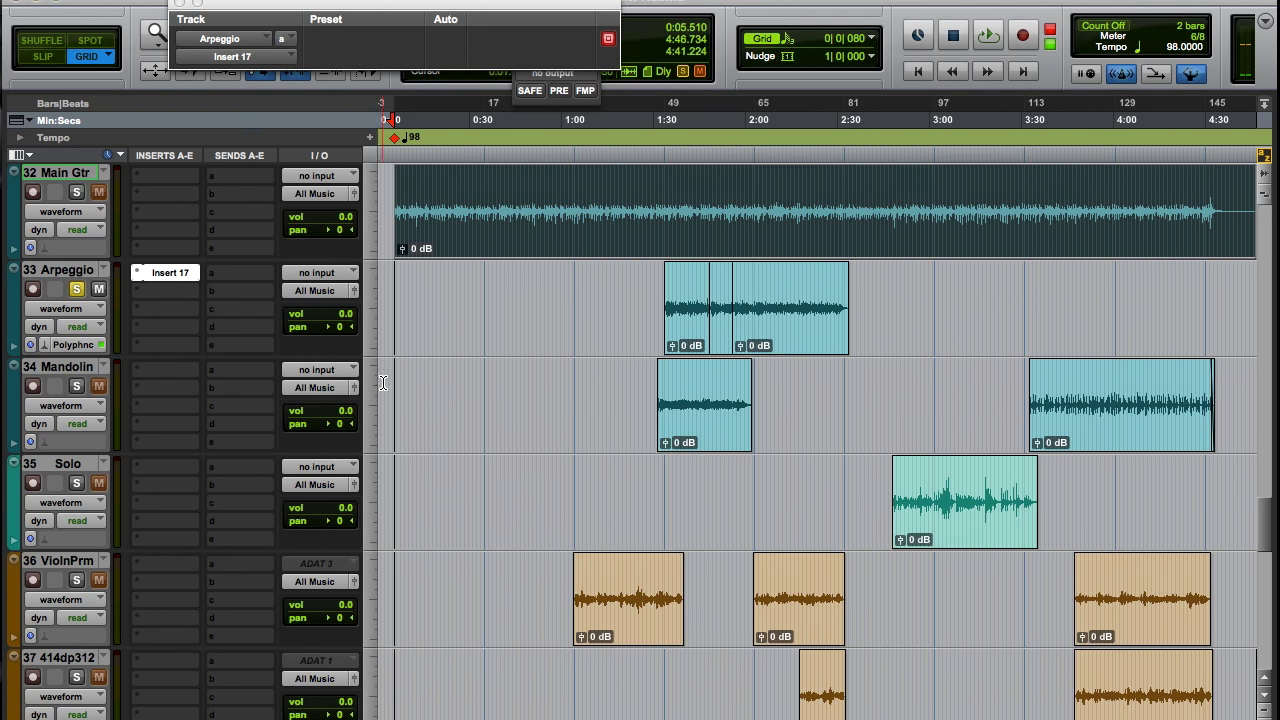
left_click(719, 346)
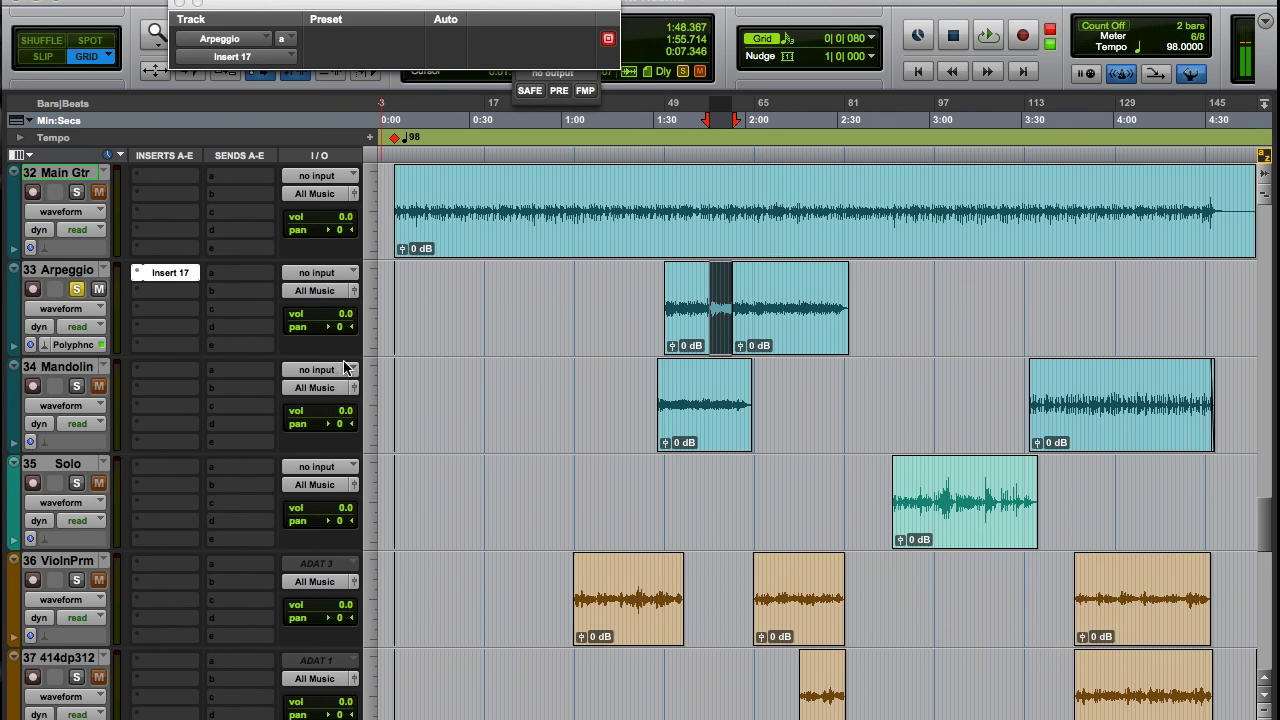
left_click(151, 278)
mouse_move(211, 283)
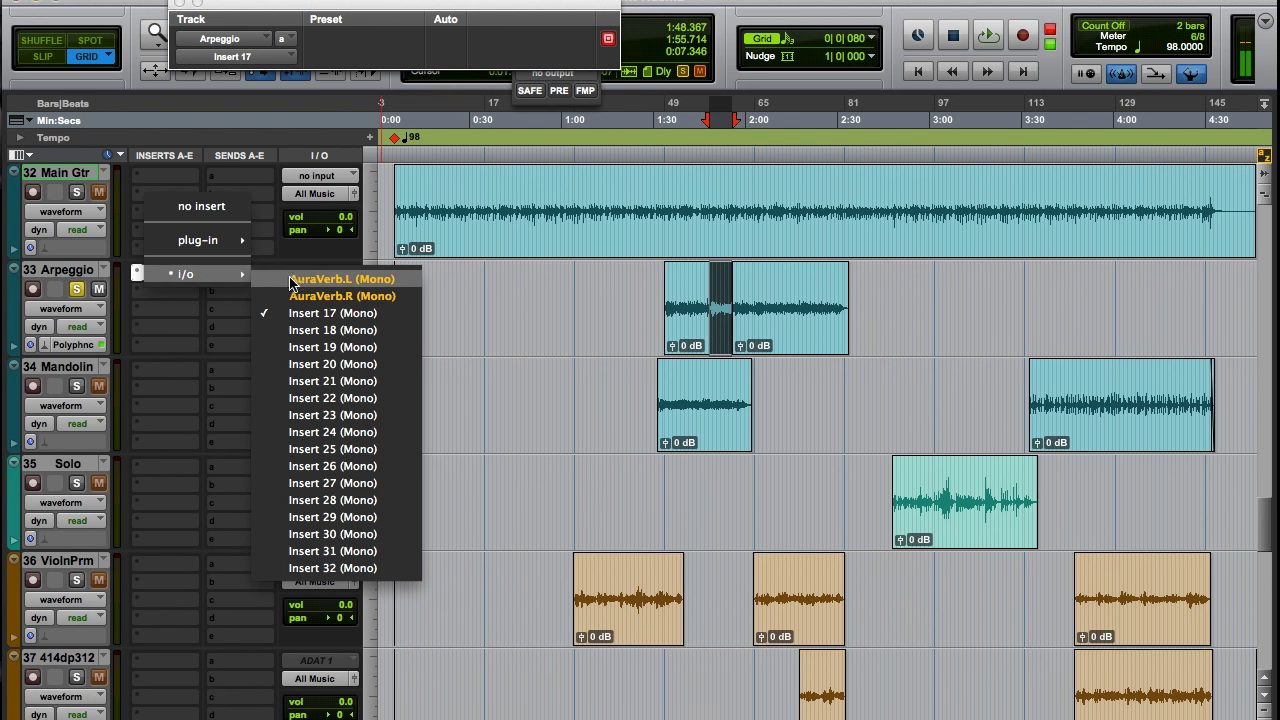
left_click(437, 323)
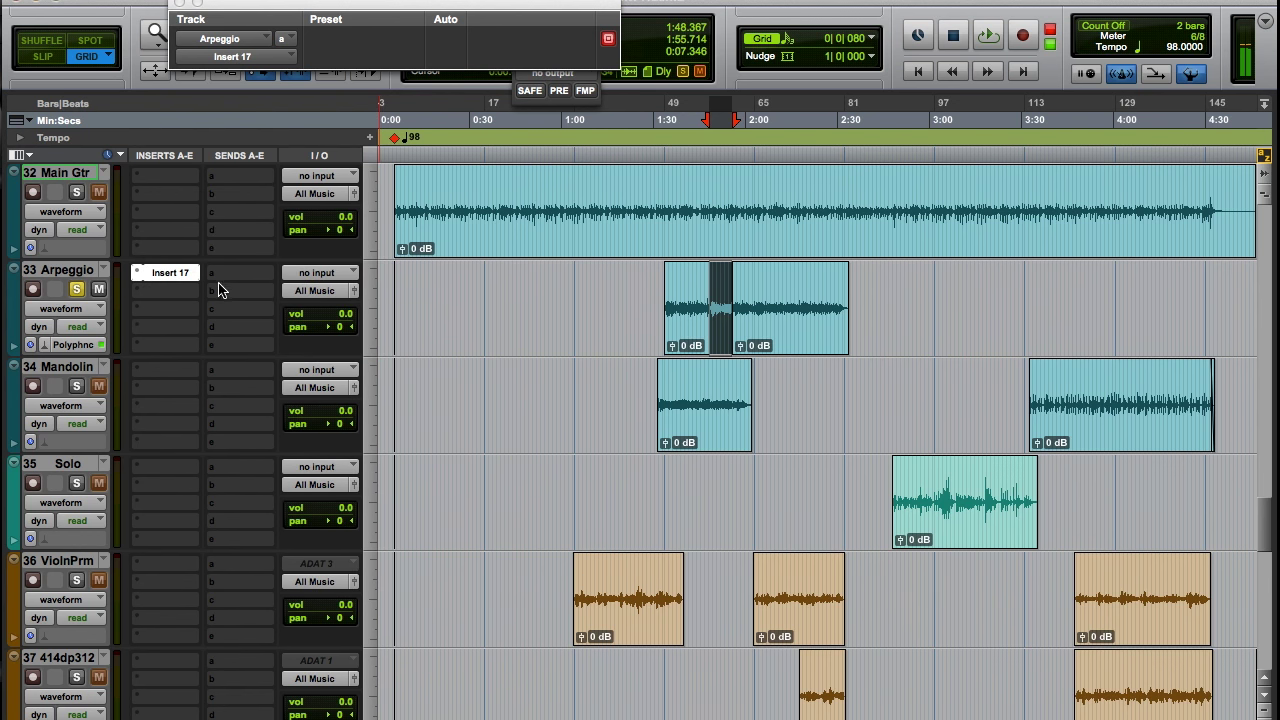
key("ctrl+Up")
Step: Show the TB PLAY 17 effects chain in Orion Studio with the VEQ-HLF filter in view
left_click(388, 418)
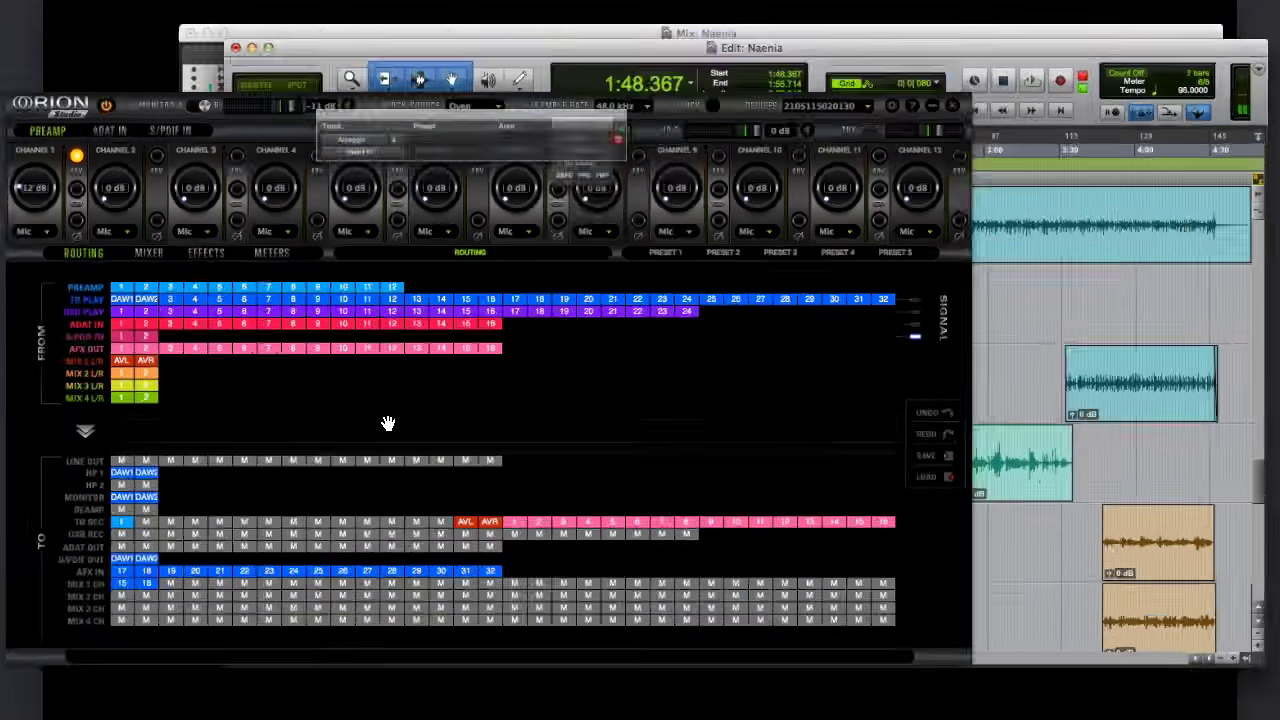
left_click(240, 179)
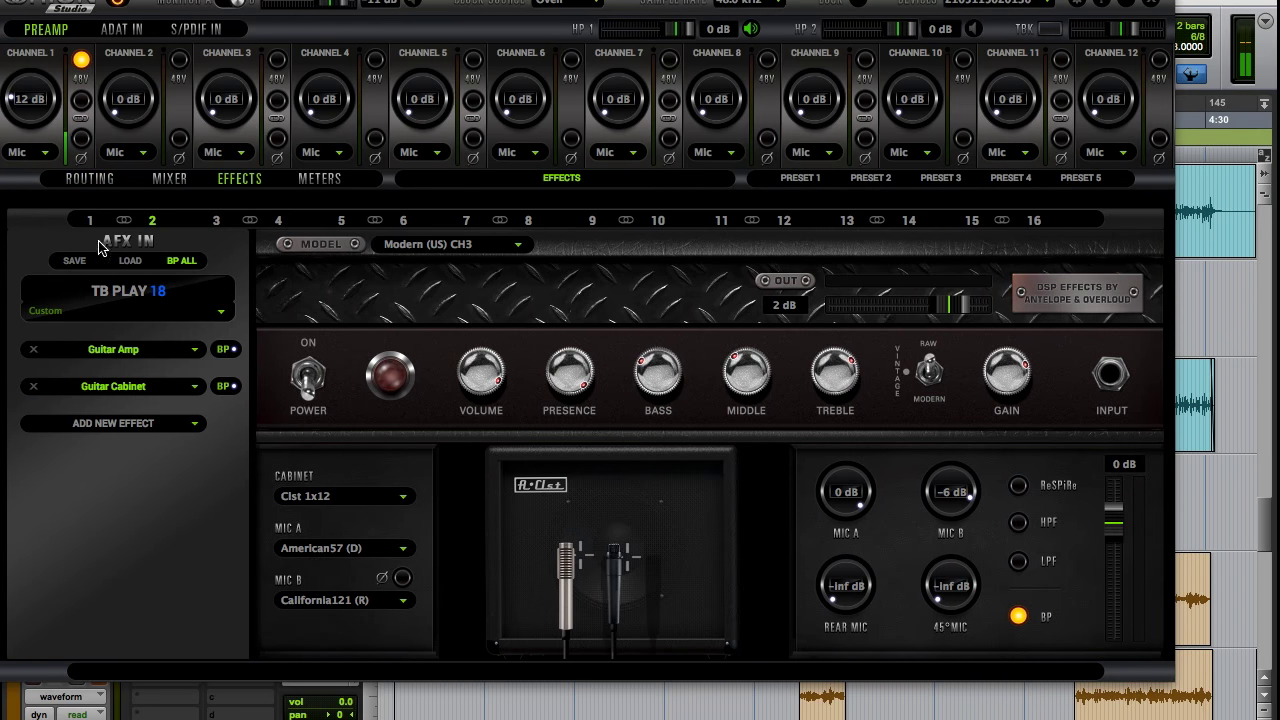
left_click(90, 220)
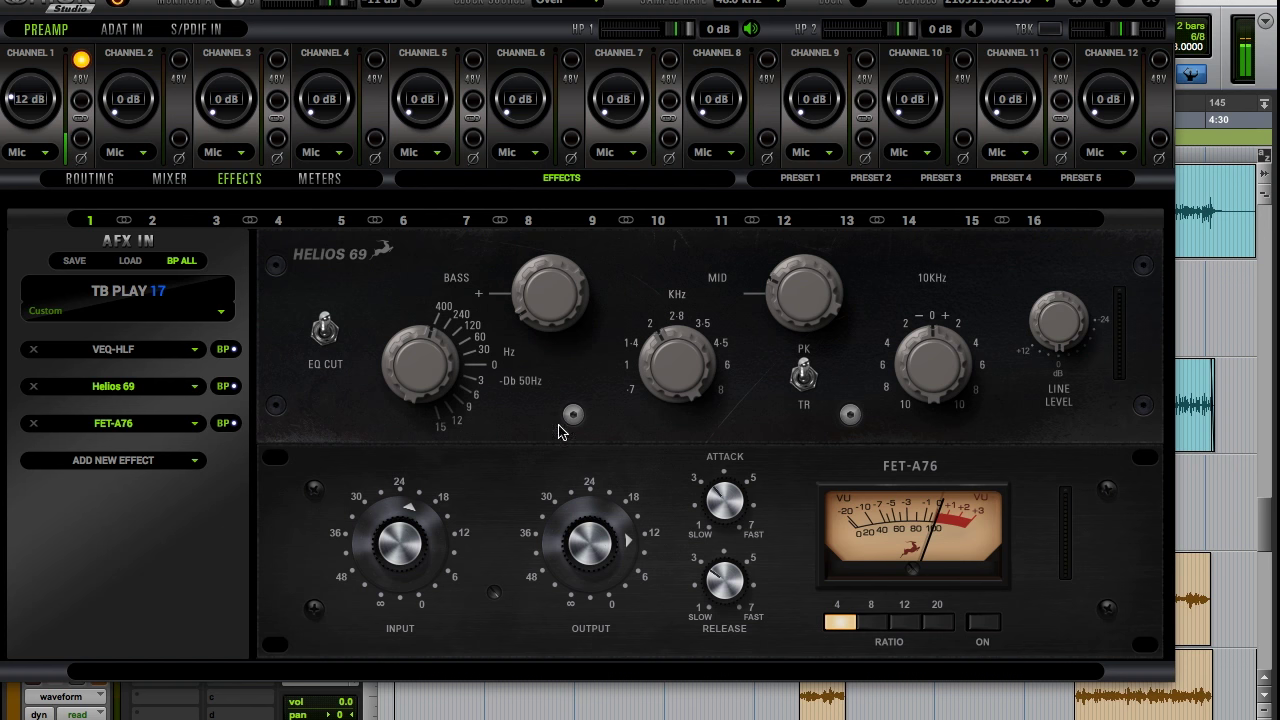
left_click(113, 349)
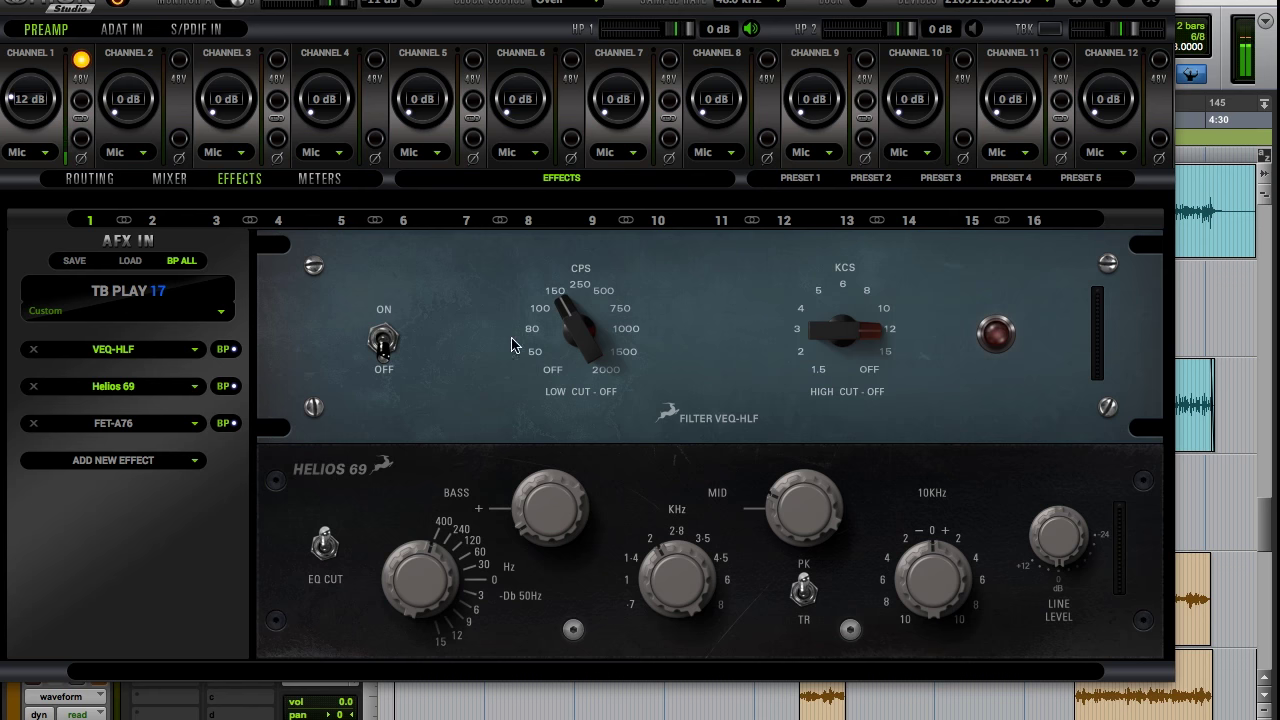
Step: Return to Pro Tools and place the playhead in the Arpeggio track
key("ctrl+Up")
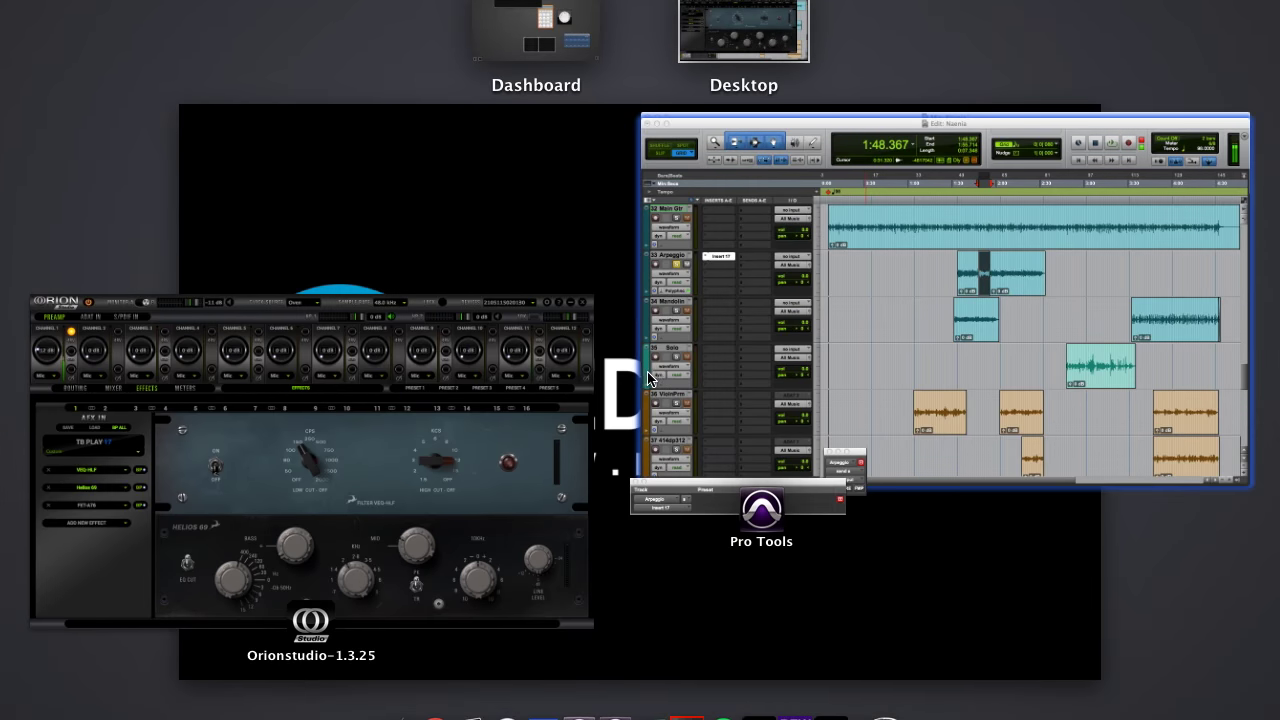
left_click(679, 377)
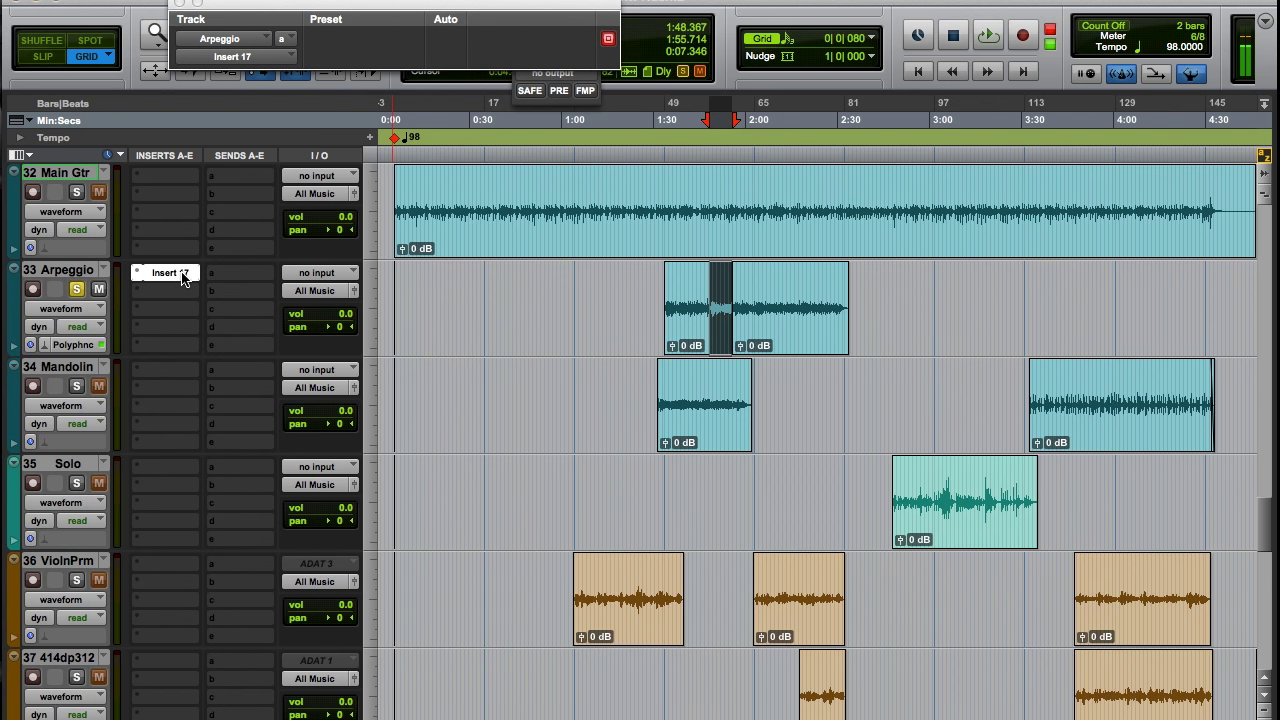
left_click(429, 345)
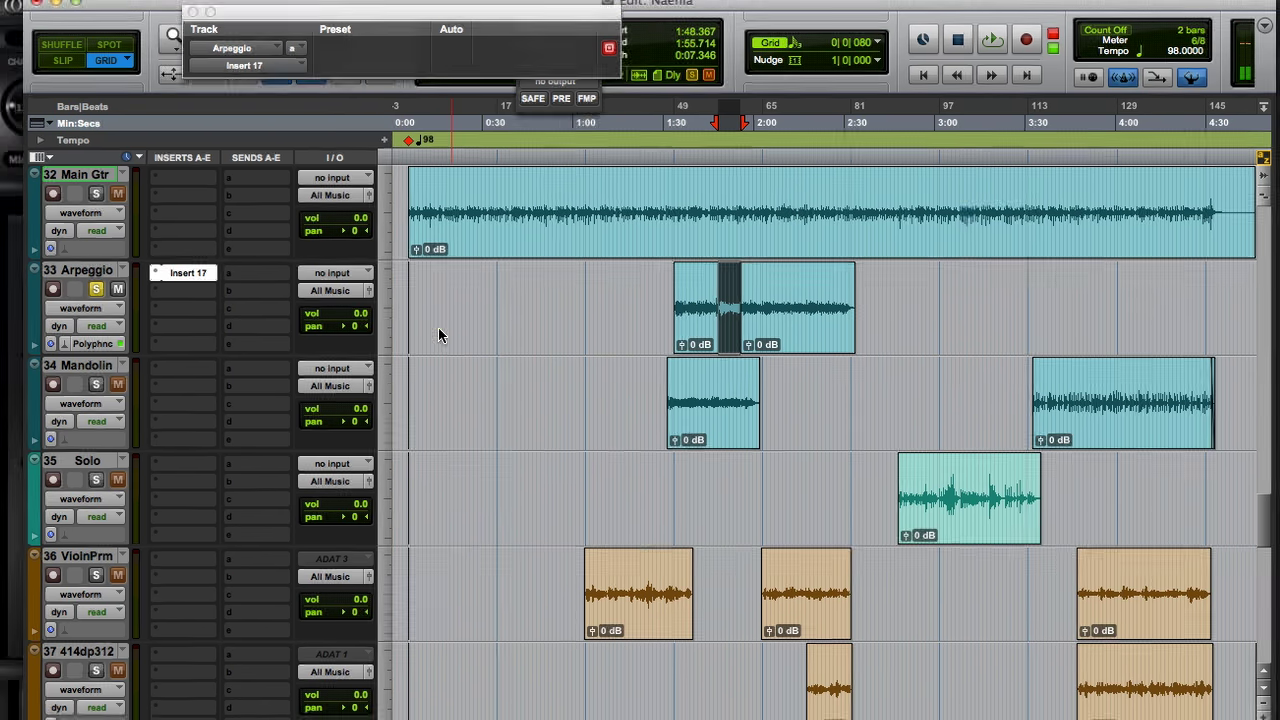
key("ctrl+Up")
Step: In Orion Studio, bring the FET-A76 compressor of the TB PLAY 17 chain into view
left_click(386, 409)
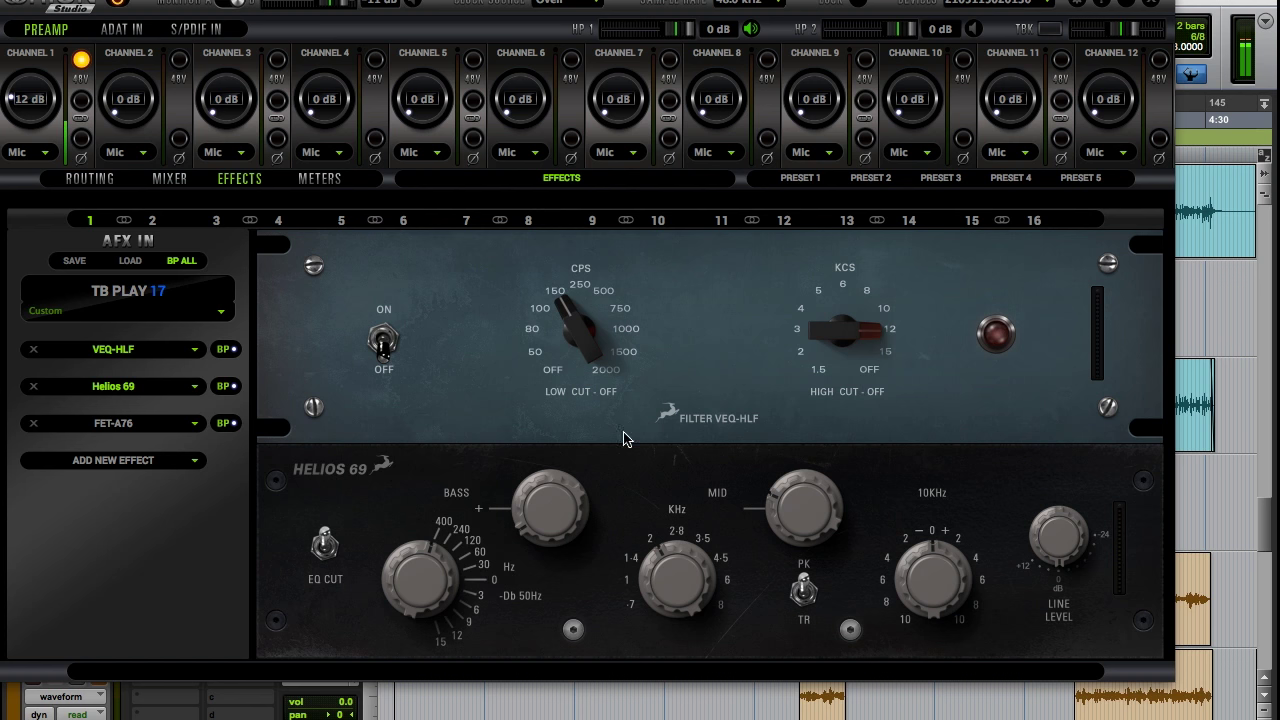
left_click(126, 422)
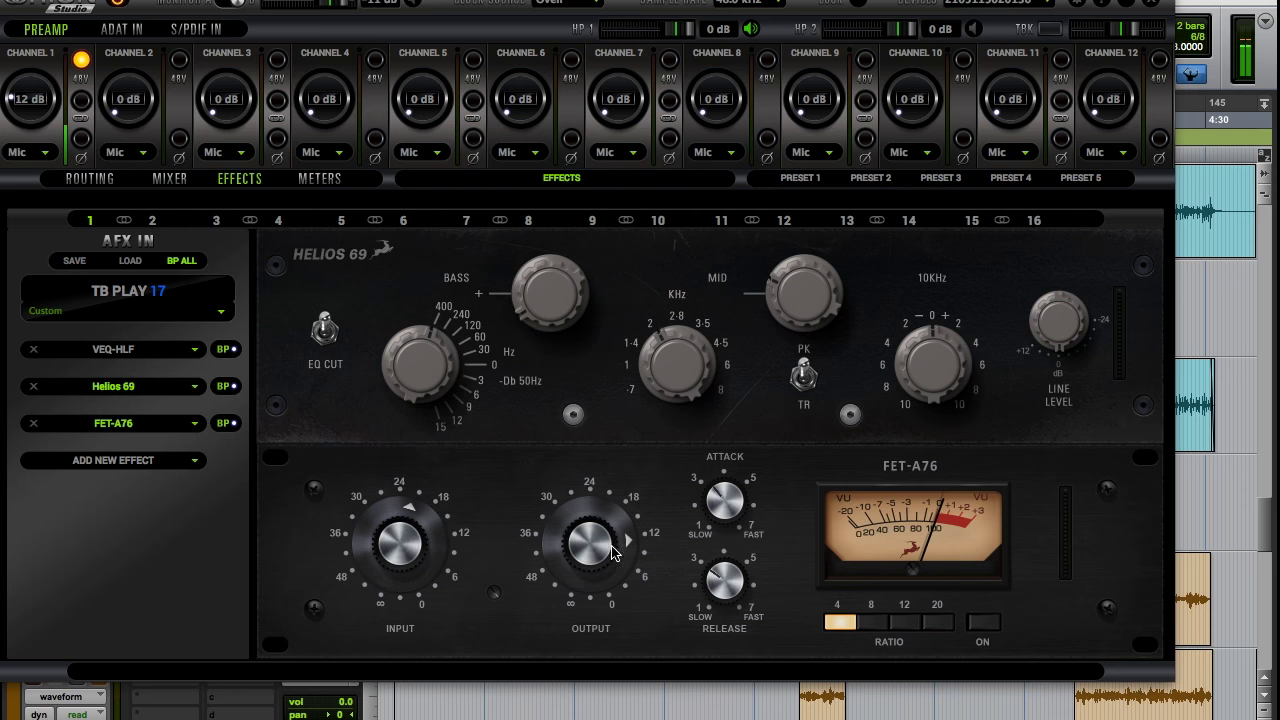
key("ctrl+Up")
Step: Take VEQ-HLF, Helios 69 and FET-A76 out of bypass in Orion's TB PLAY 17 chain
left_click(843, 505)
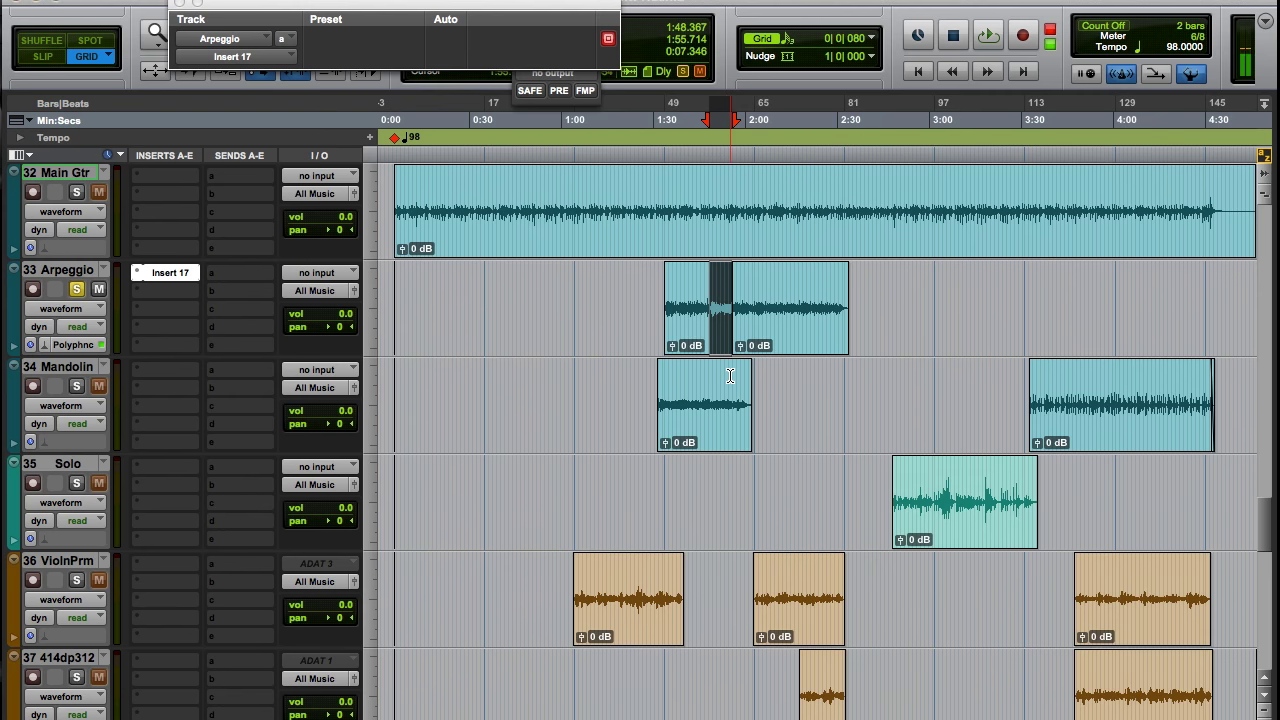
key("ctrl+Up")
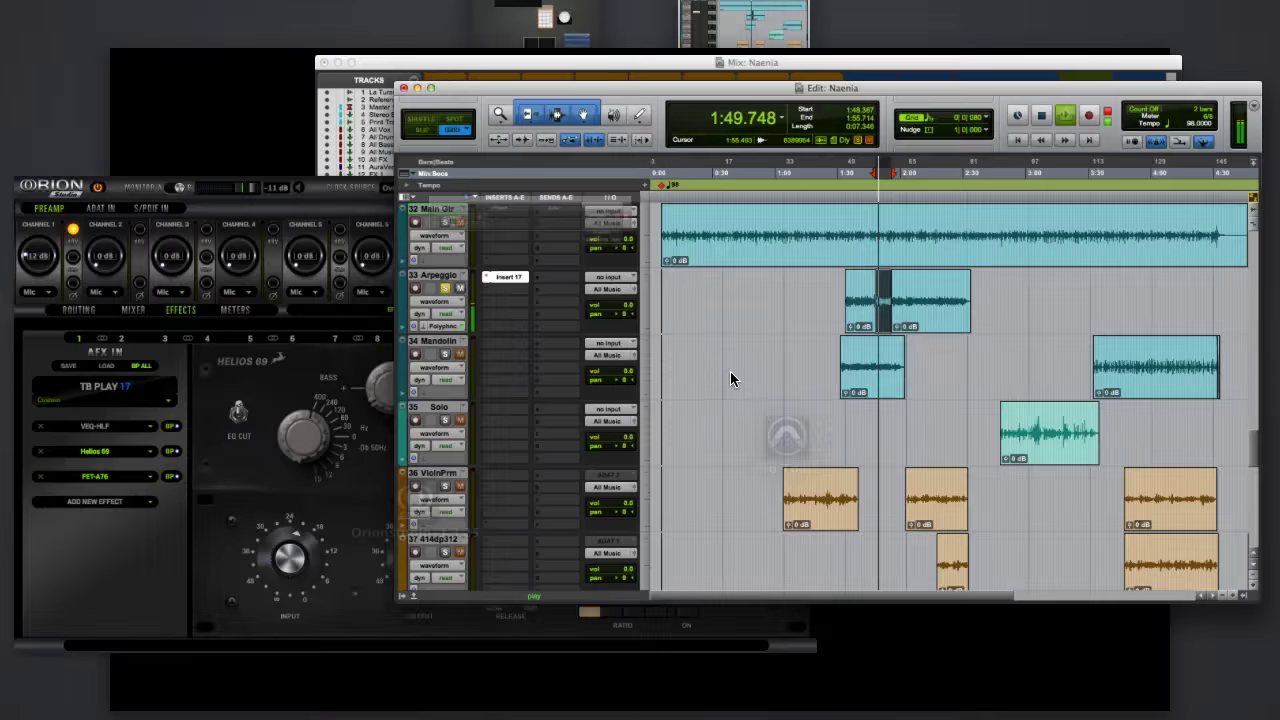
left_click(514, 429)
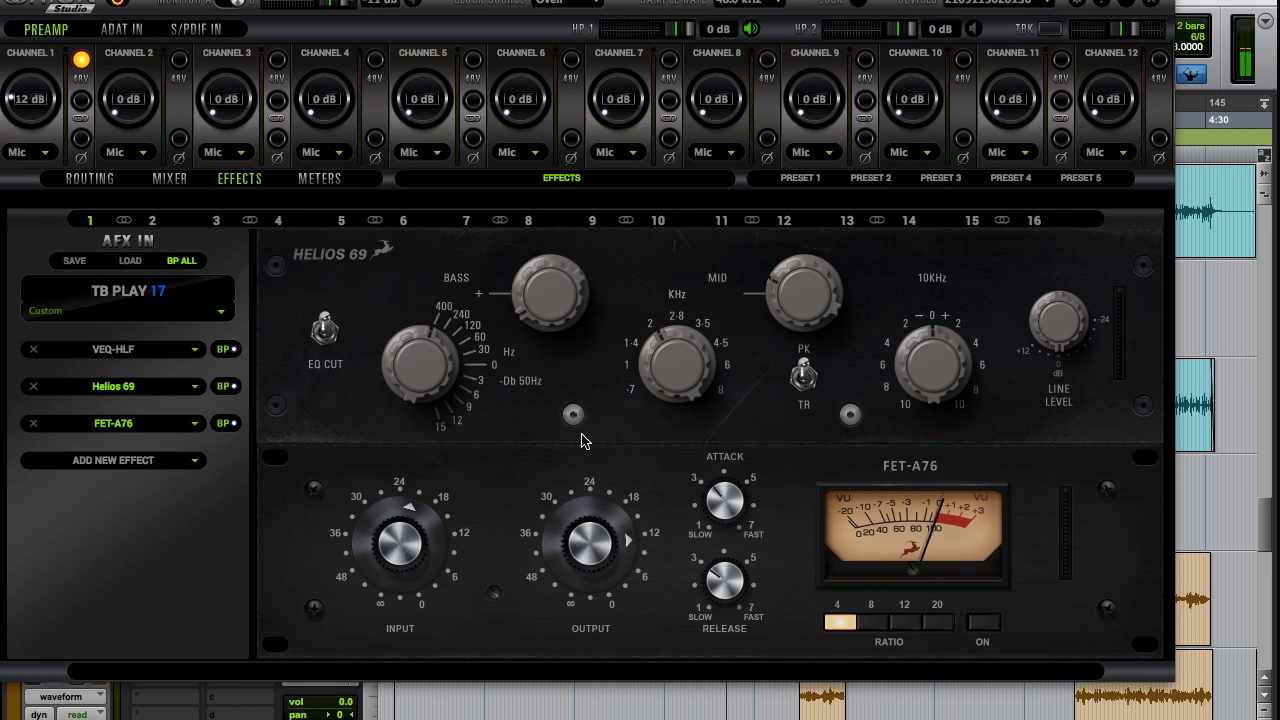
left_click(104, 356)
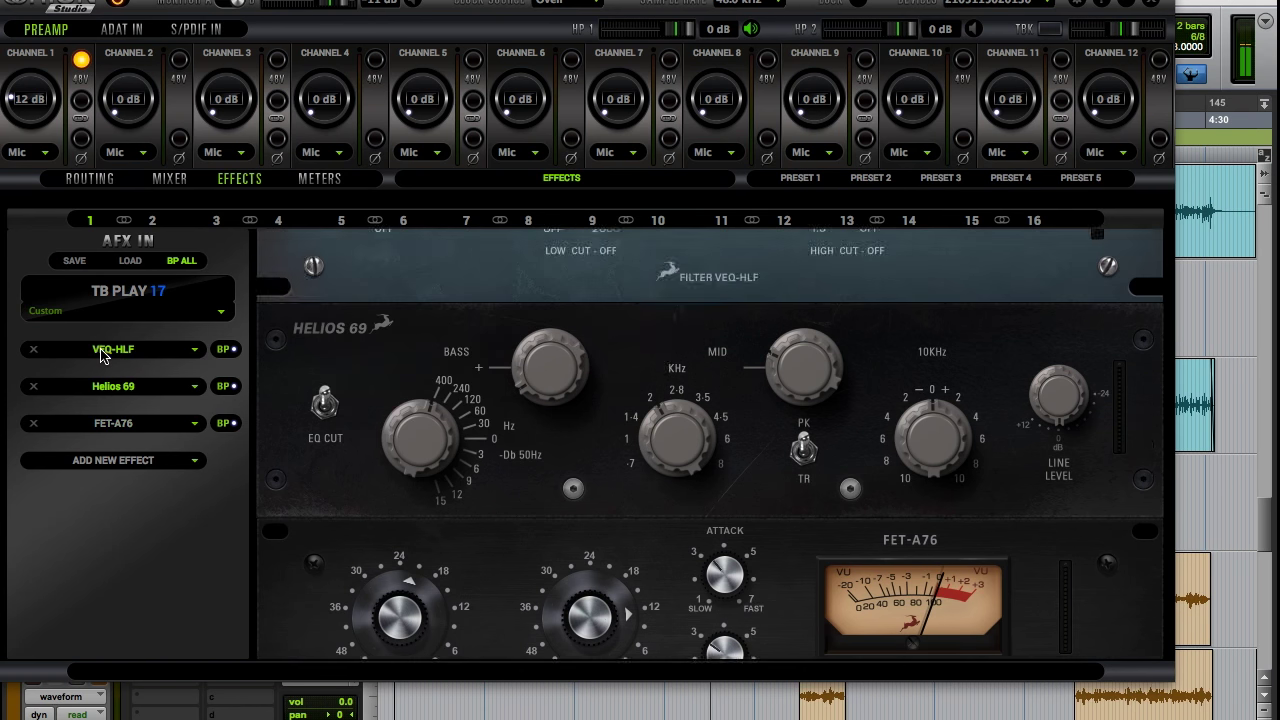
left_click(226, 350)
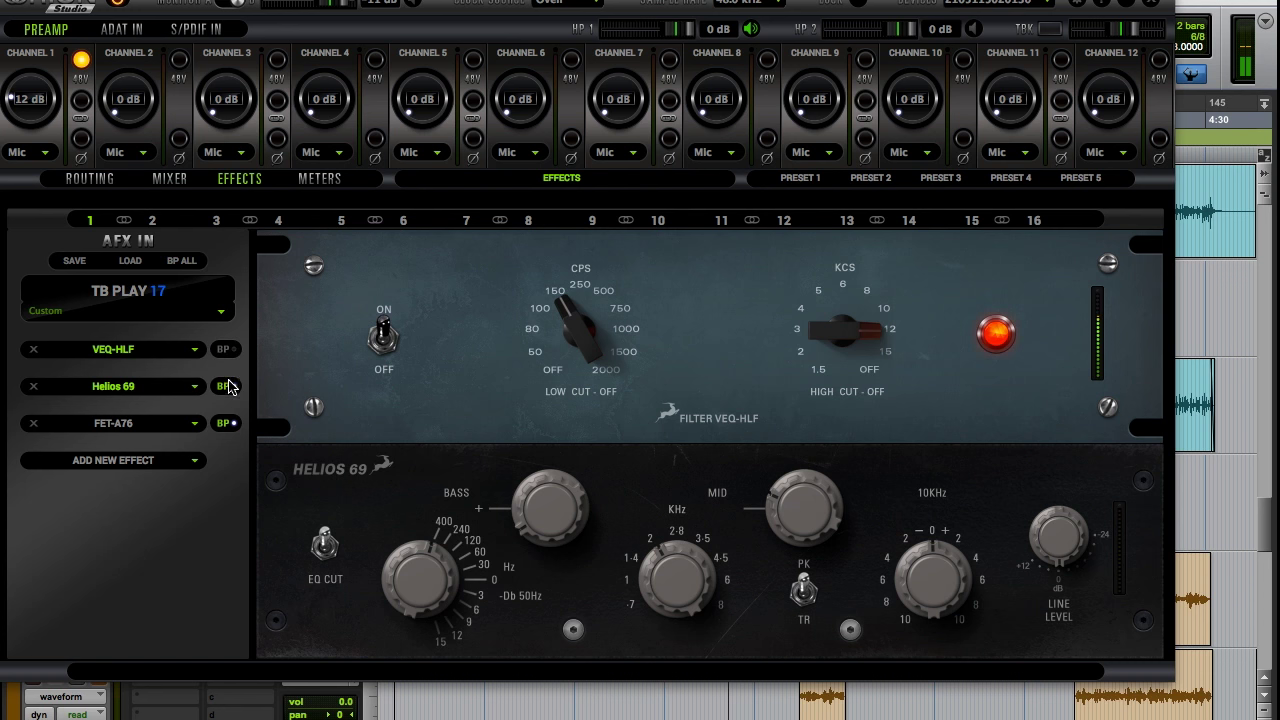
left_click(226, 387)
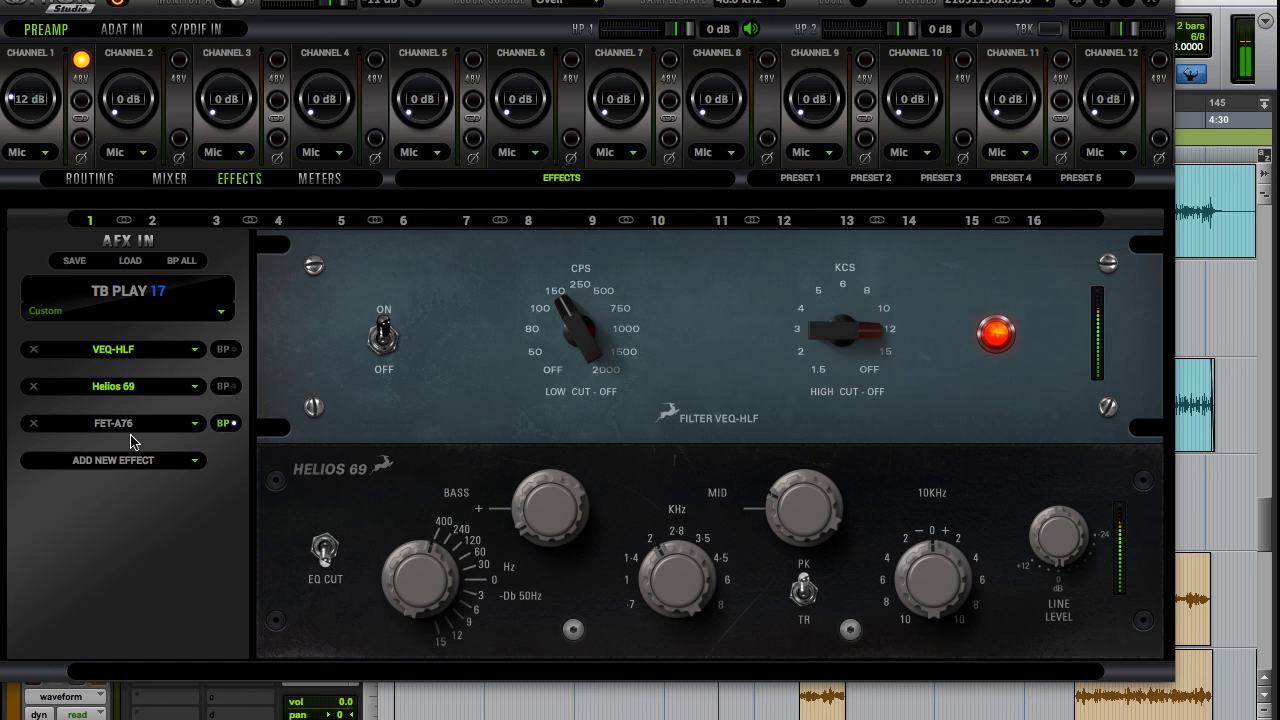
left_click(163, 425)
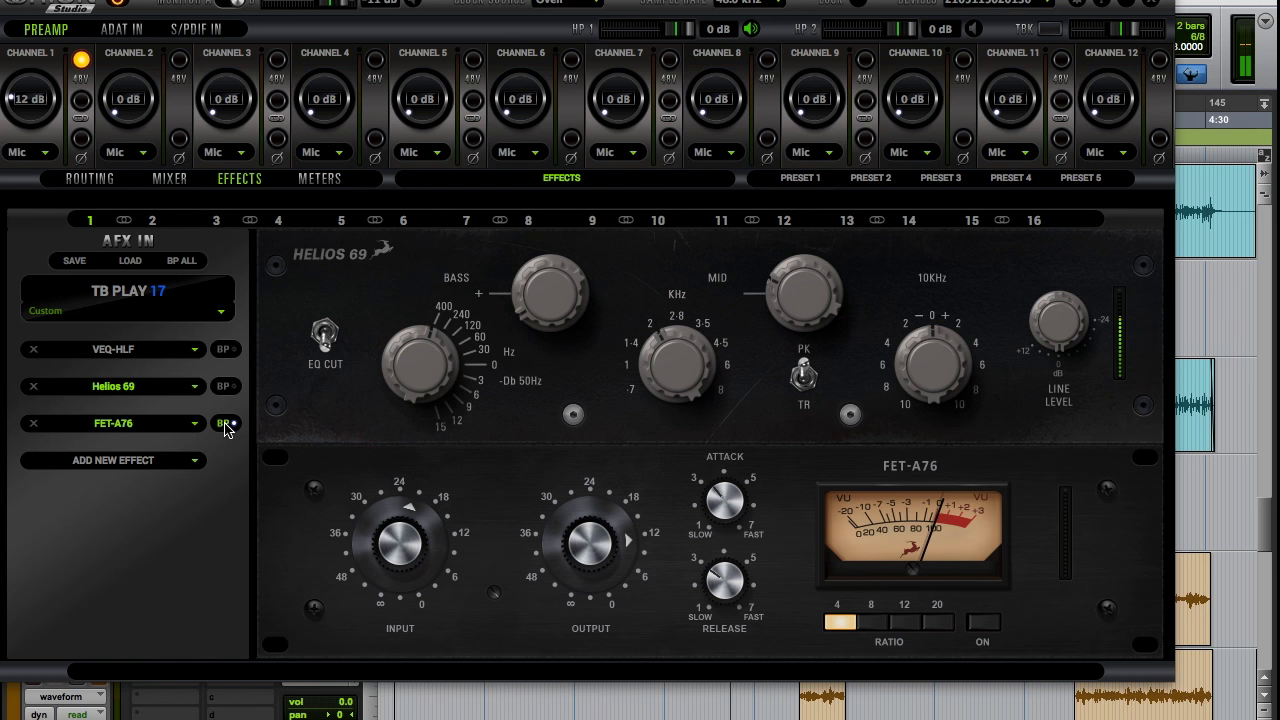
left_click(224, 424)
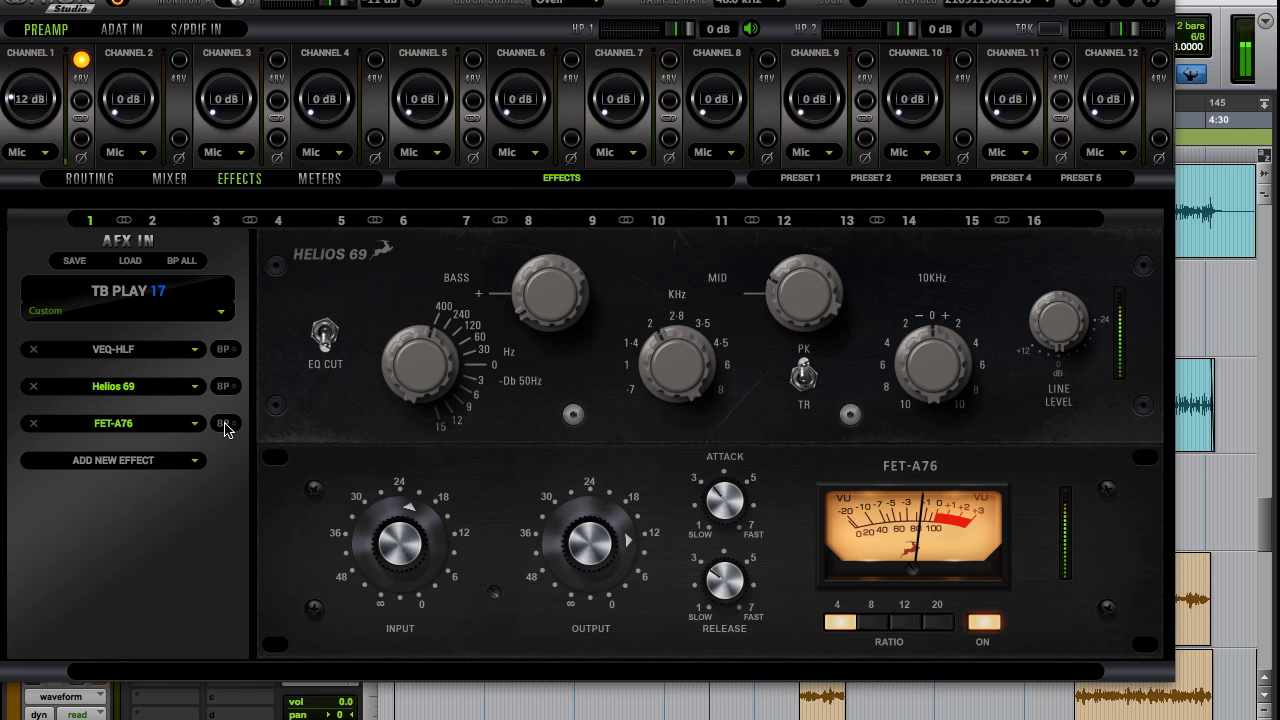
Step: Back in Pro Tools, select the Arpeggio clip range 1:48.367 to 1:55.714
key("ctrl+Up")
left_click(686, 371)
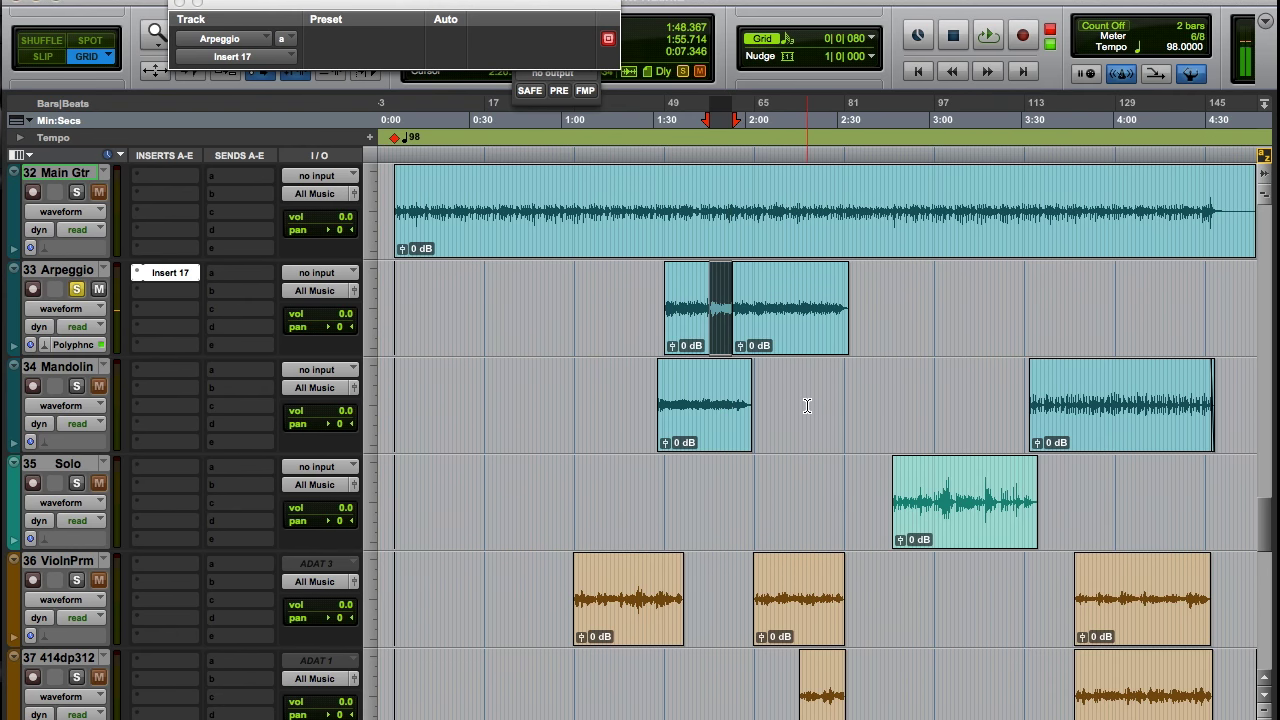
key("ctrl+Up")
left_click(411, 513)
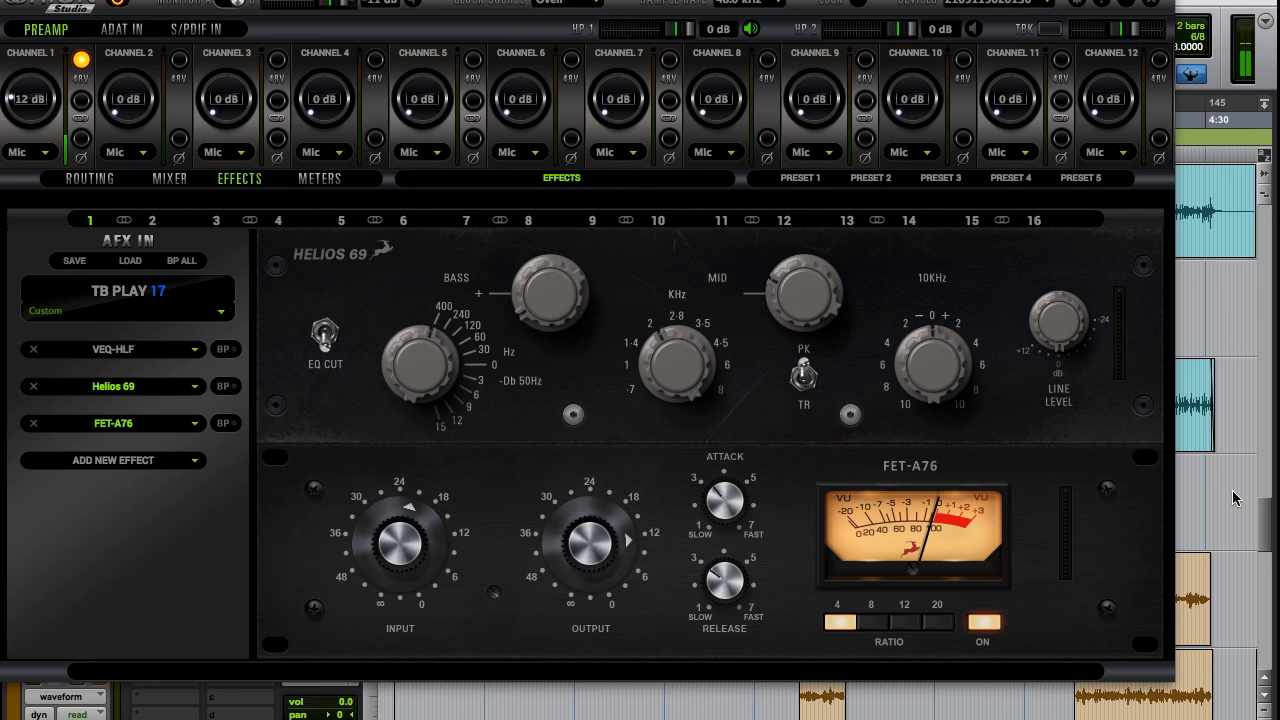
left_click(1213, 481)
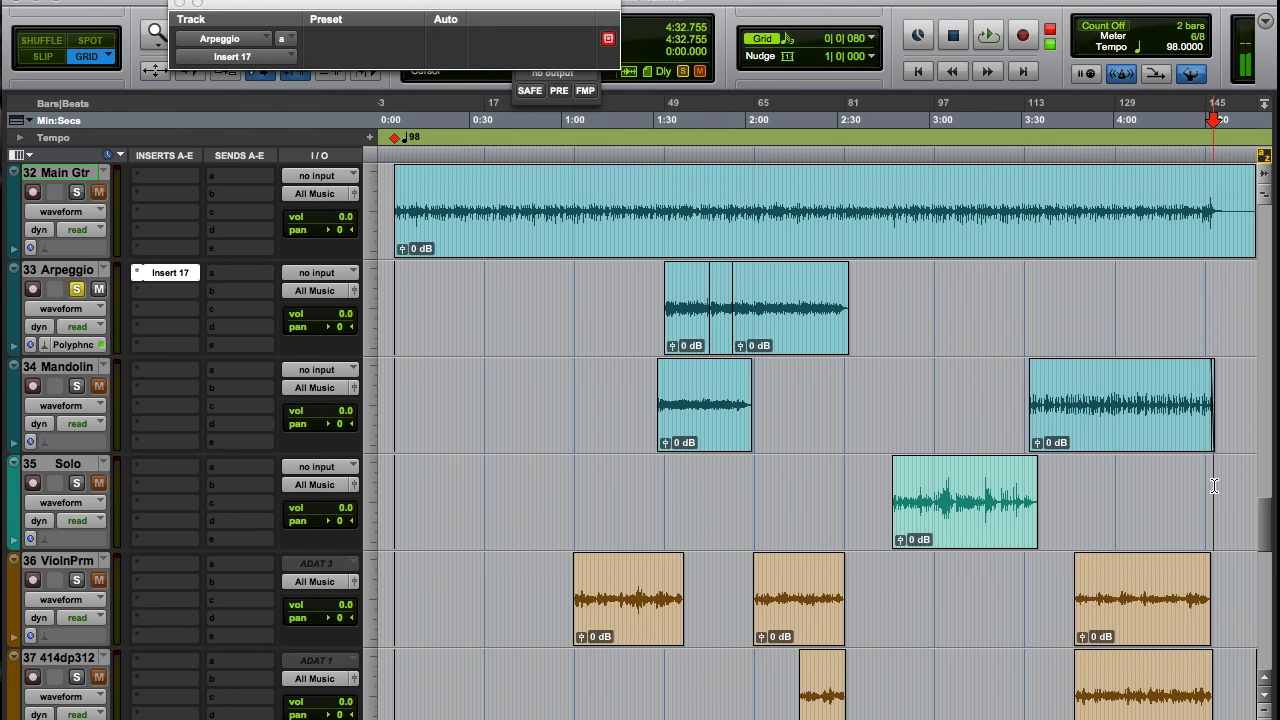
left_click(722, 342)
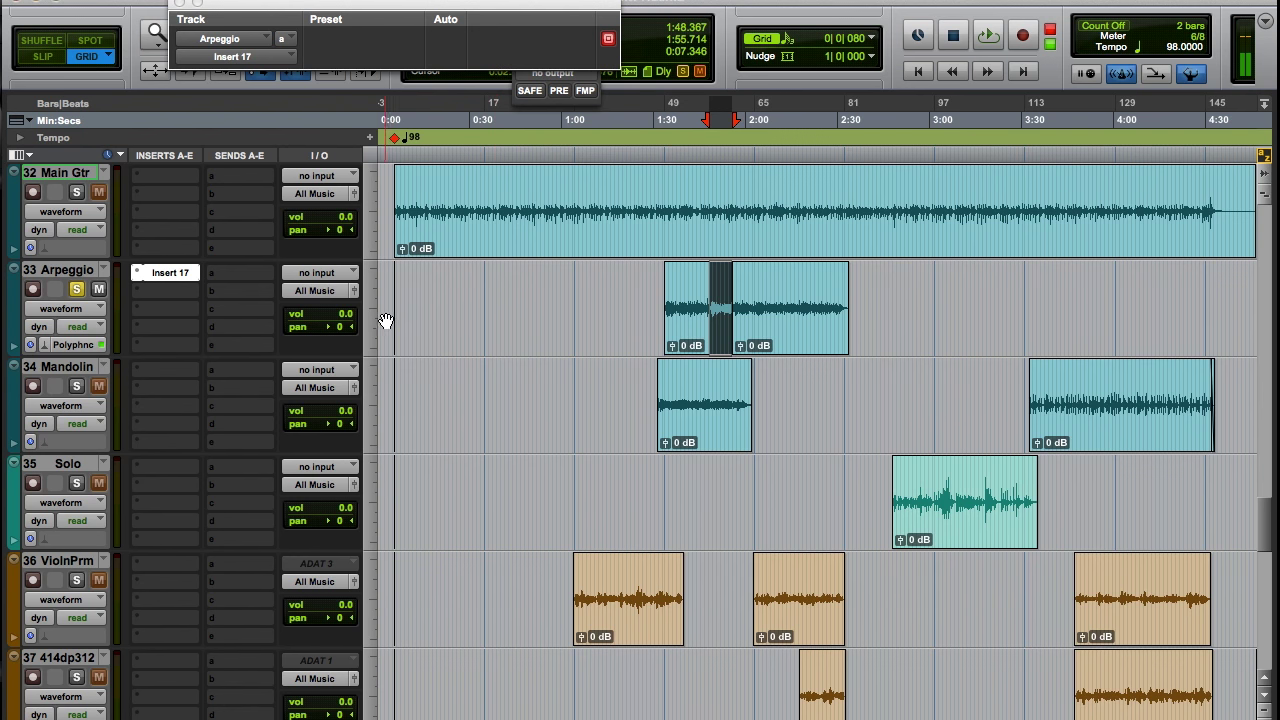
Step: Route the Arpeggio track's send a to the AuraVerb (Stereo) track
left_click(214, 279)
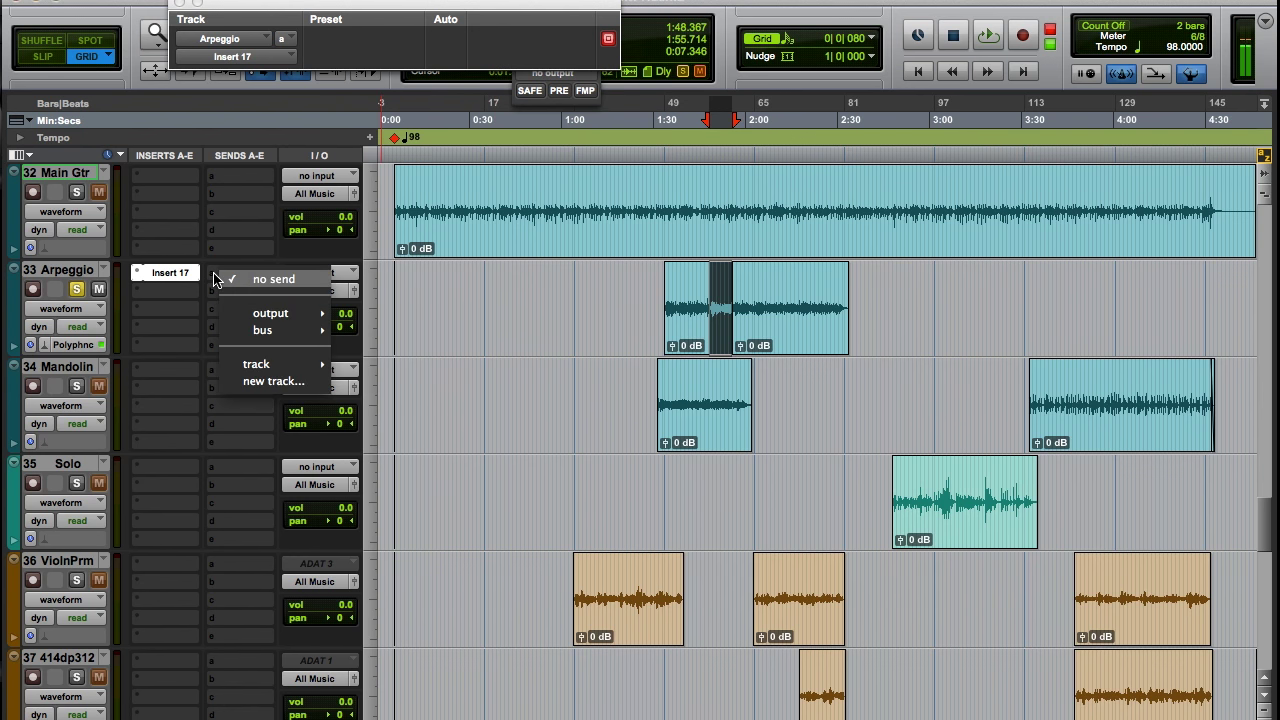
mouse_move(285, 364)
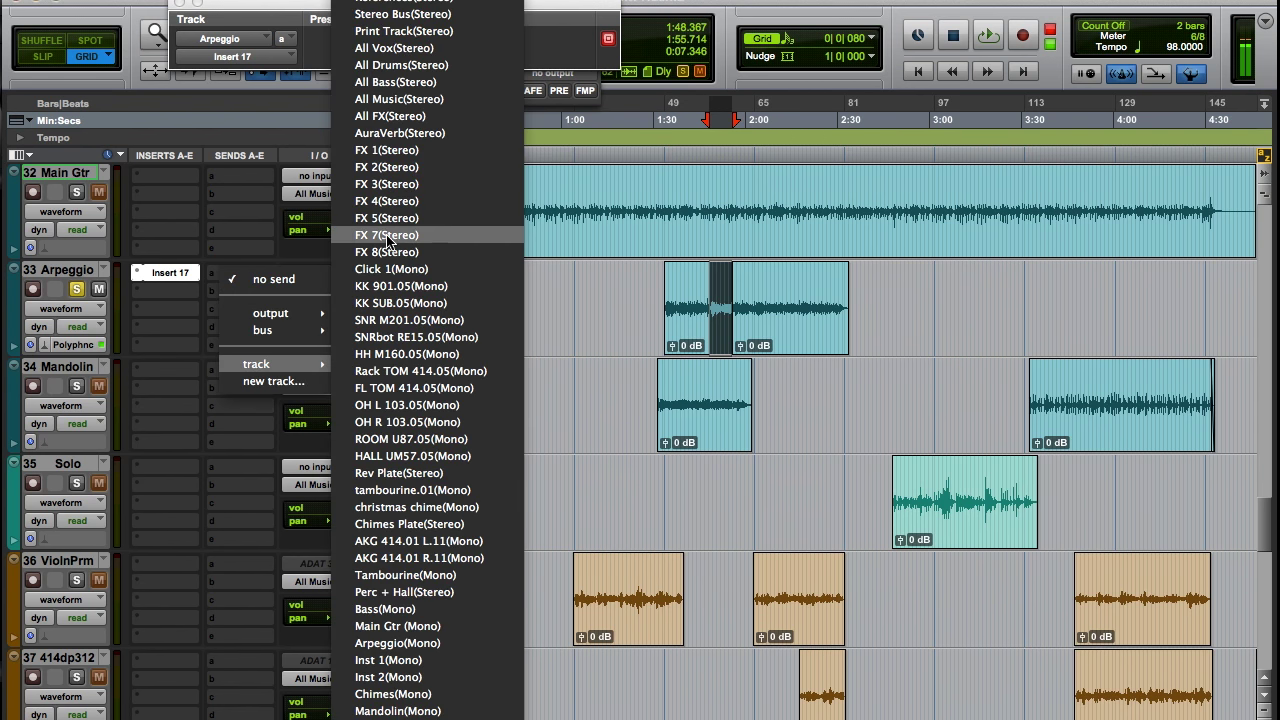
left_click(433, 137)
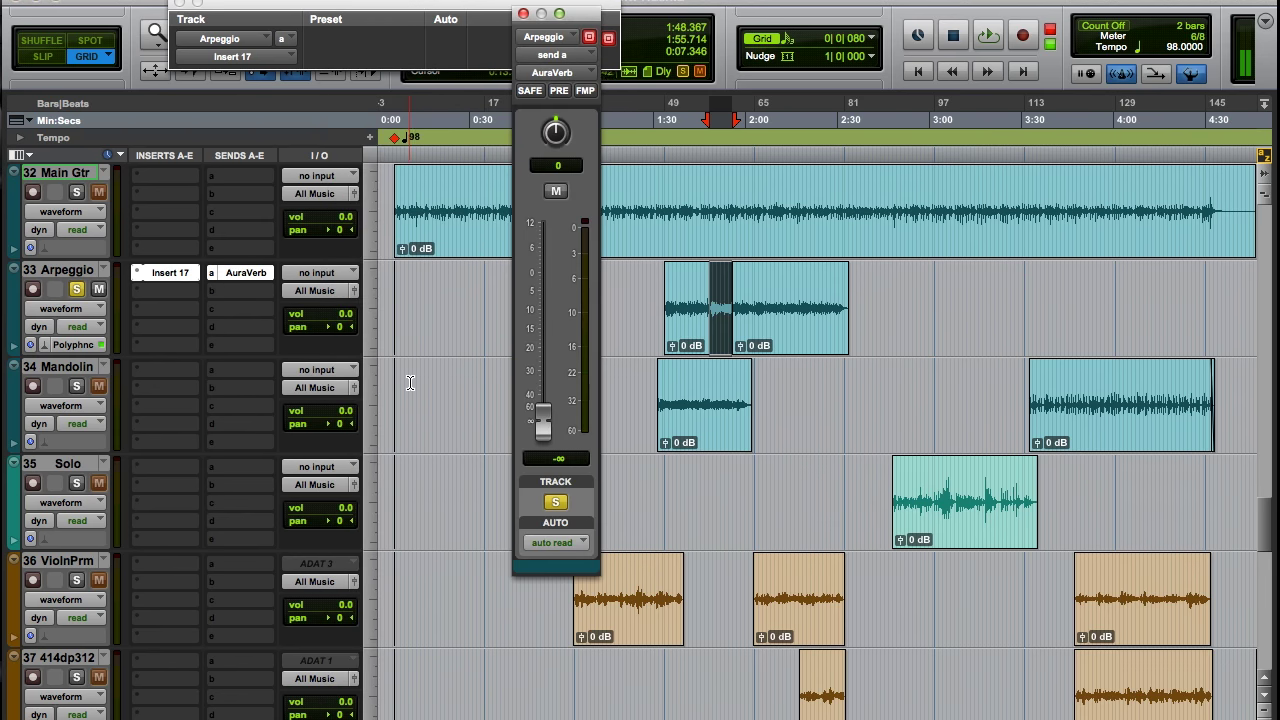
scroll(420, 366, "up", 15)
scroll(420, 363, "up", 8)
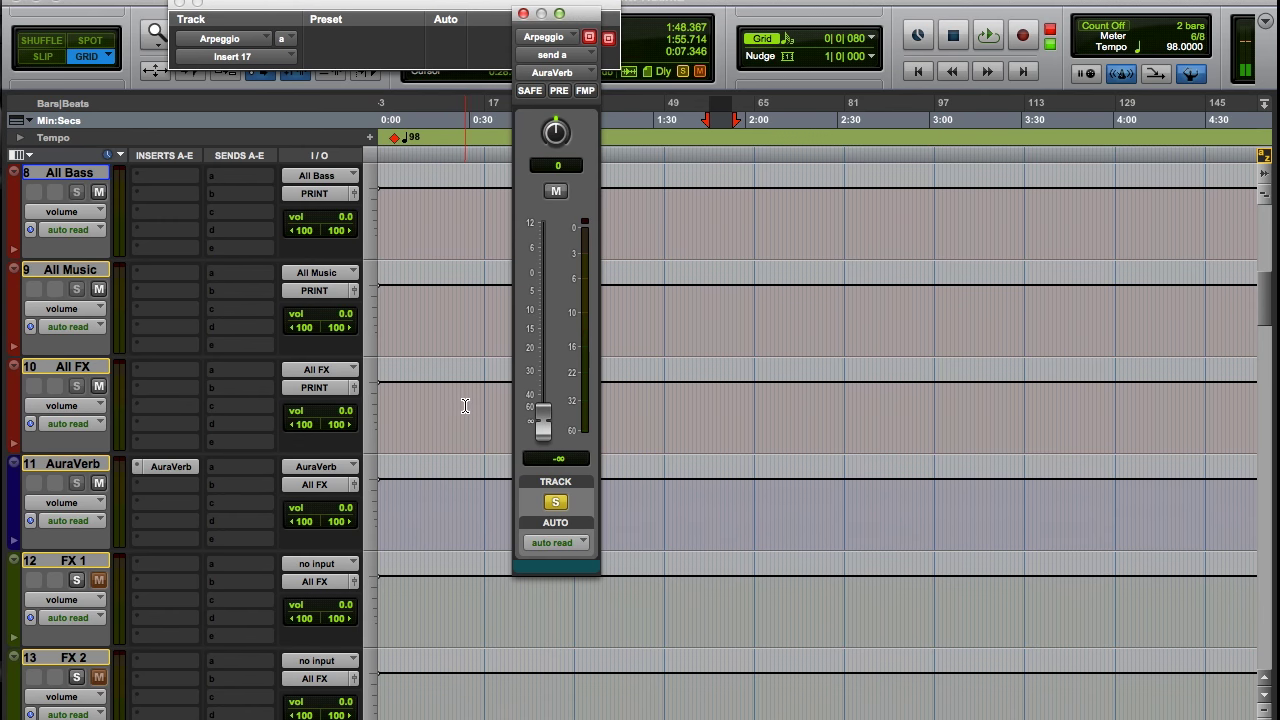
scroll(362, 474, "down", 6)
scroll(362, 474, "down", 18)
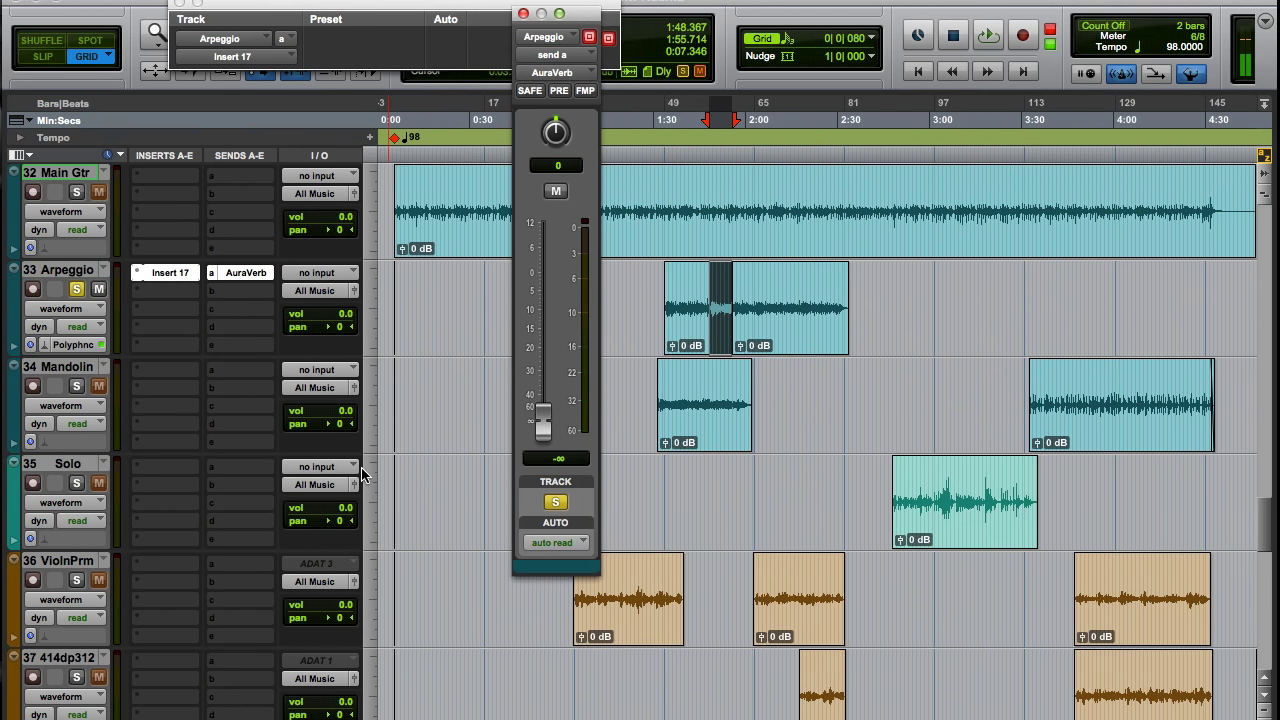
key("ctrl+Up")
Step: Open Orion Studio's MIXER page and browse the AuraVerb reverb preset list
left_click(382, 472)
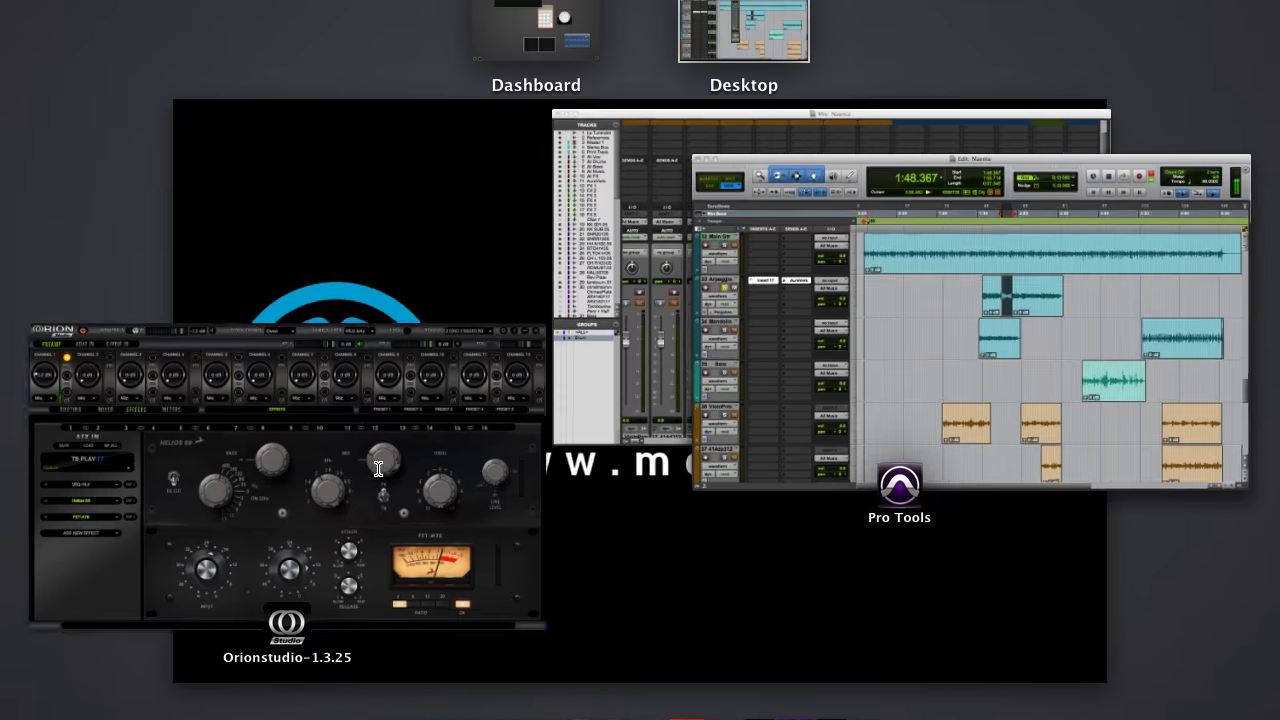
left_click(170, 180)
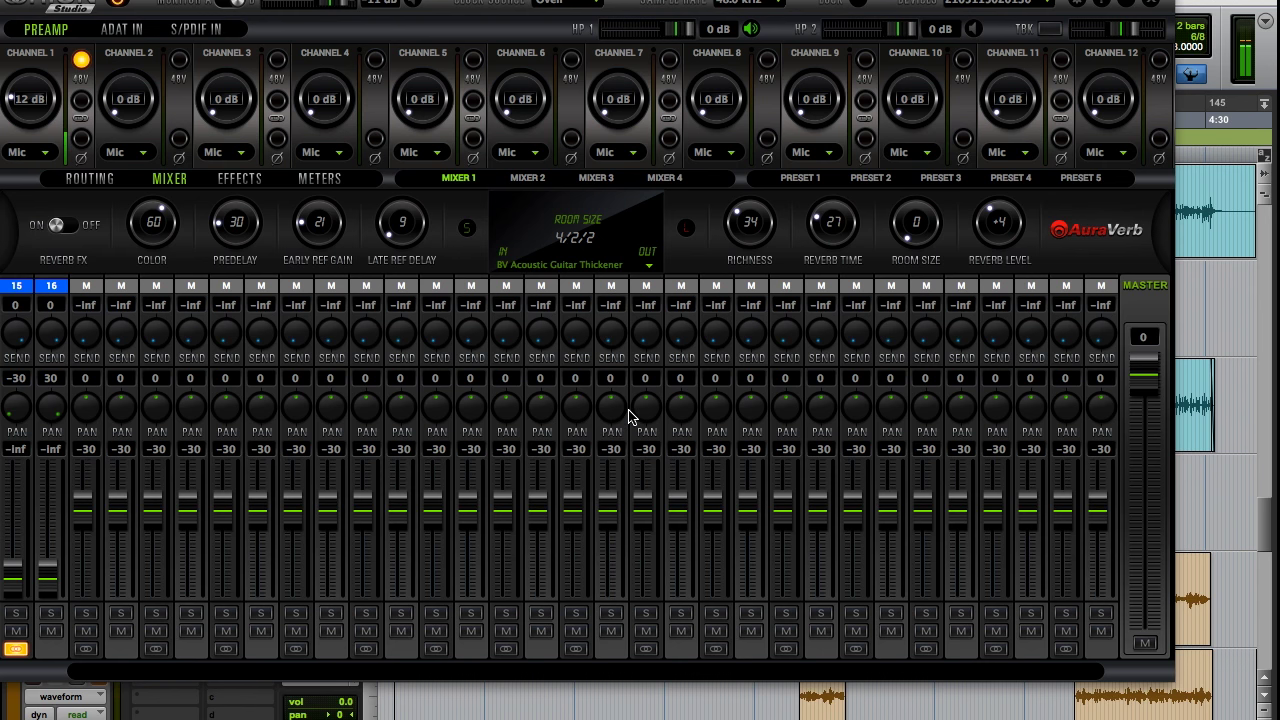
left_click(590, 268)
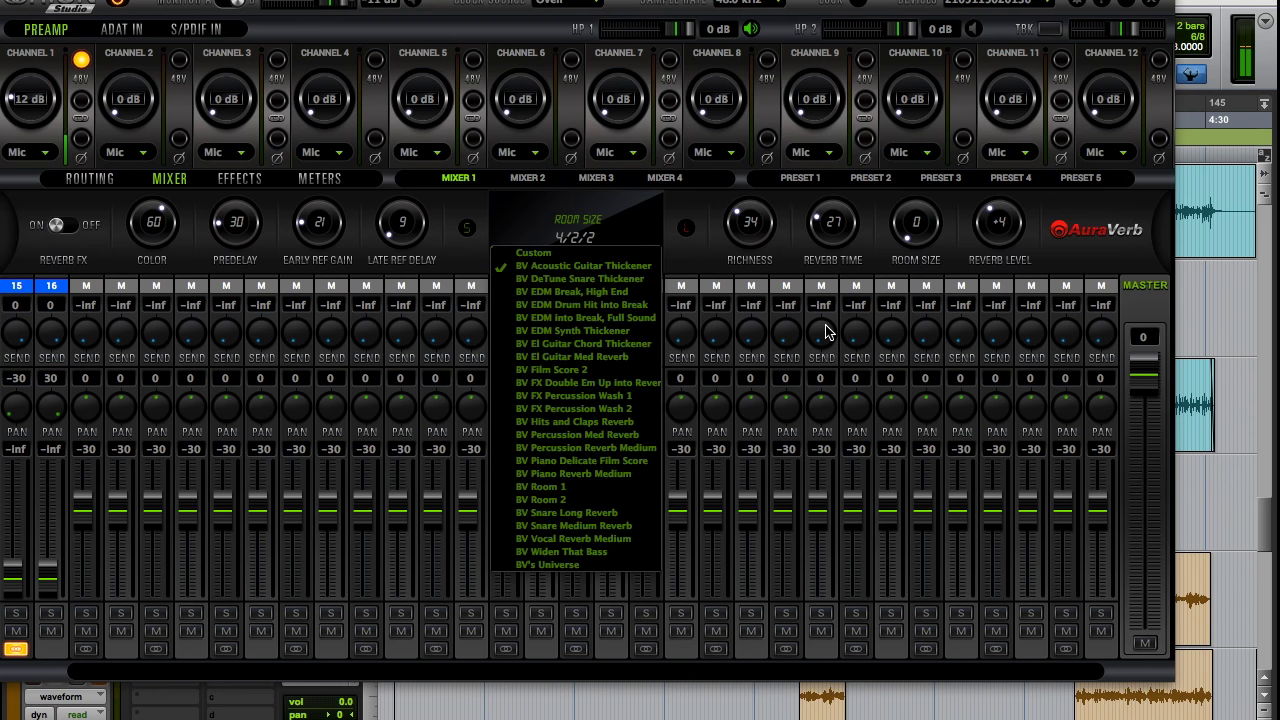
key("ctrl+Up")
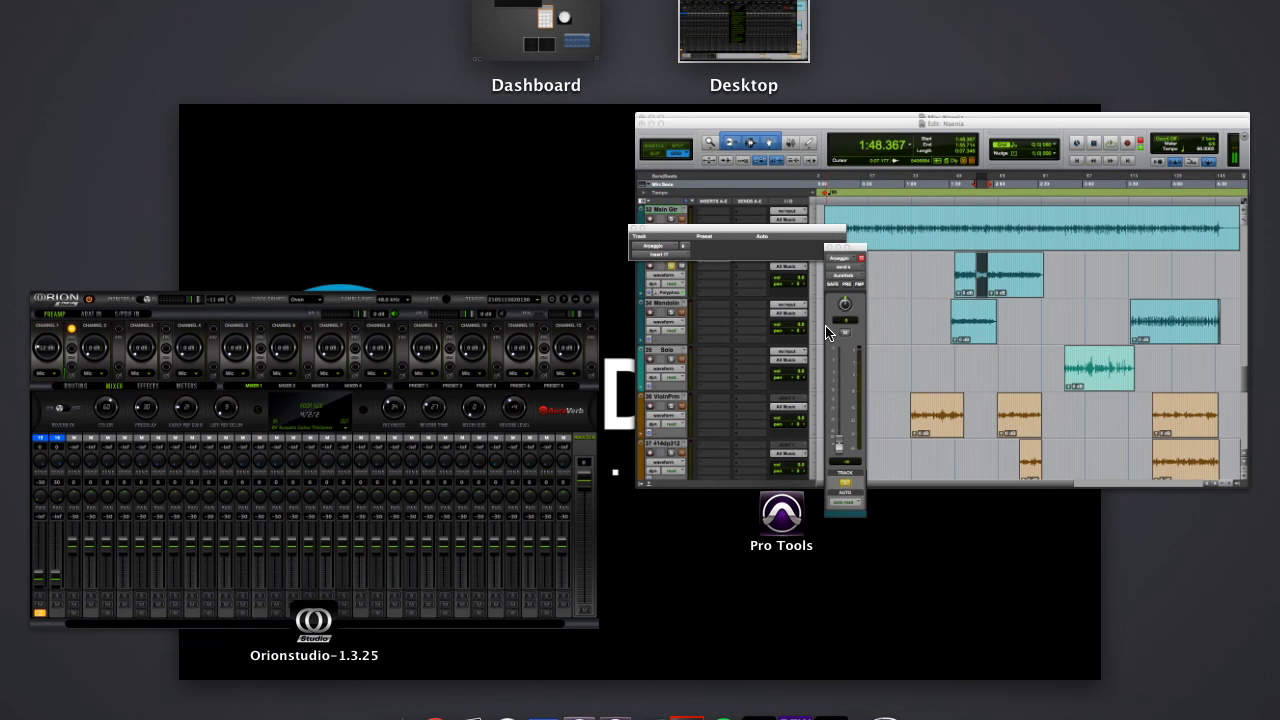
Step: Start playback in Pro Tools and raise the Arpeggio's AuraVerb send to -0.1 dB
left_click(888, 346)
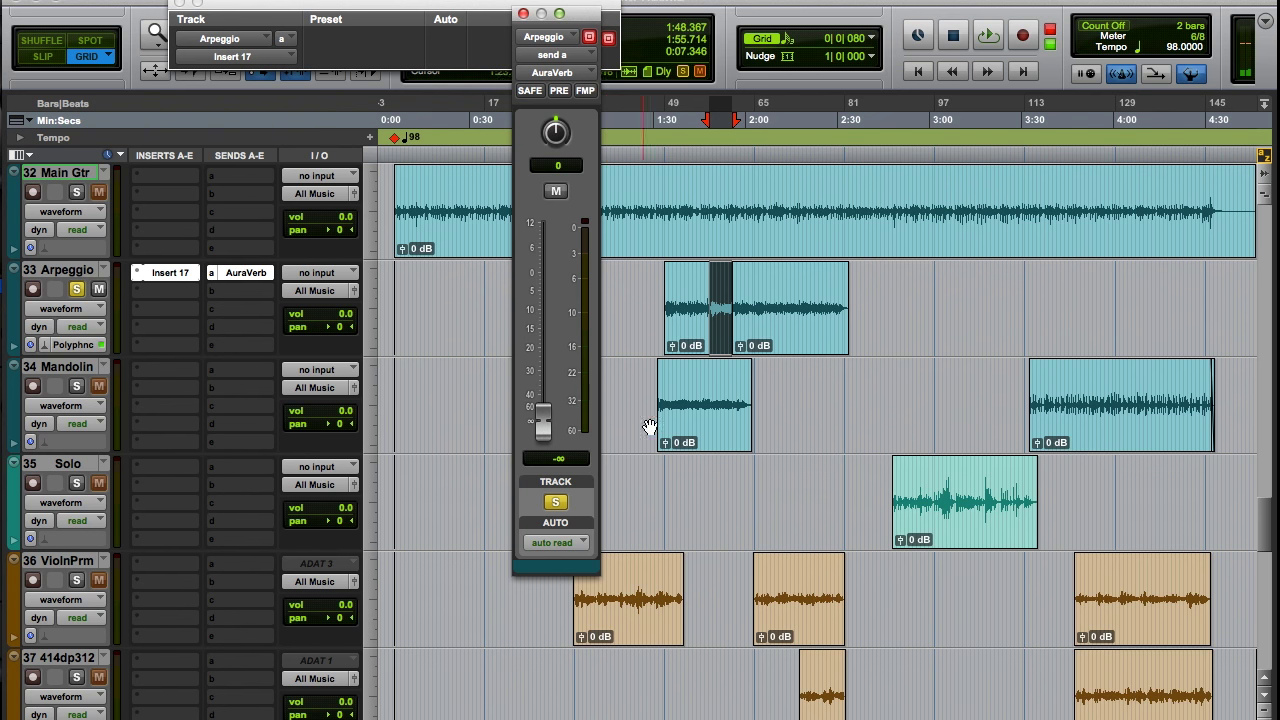
key("space")
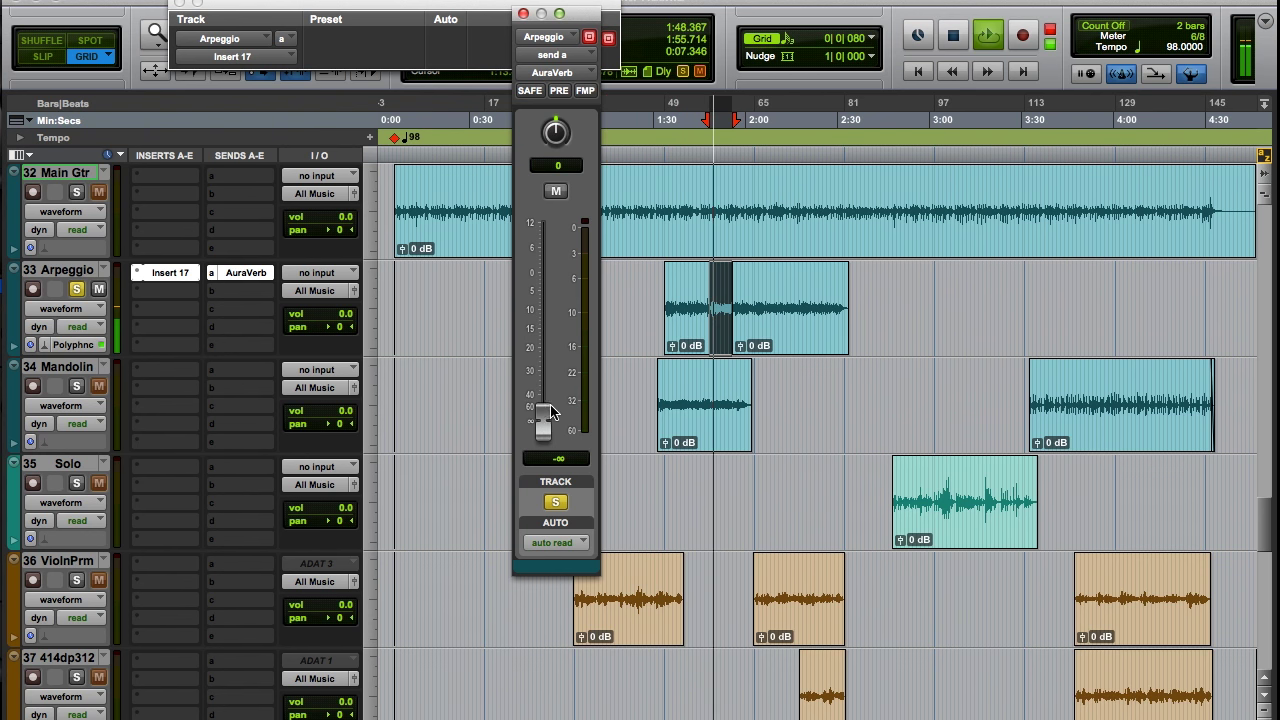
left_click_drag(545, 423, 536, 271)
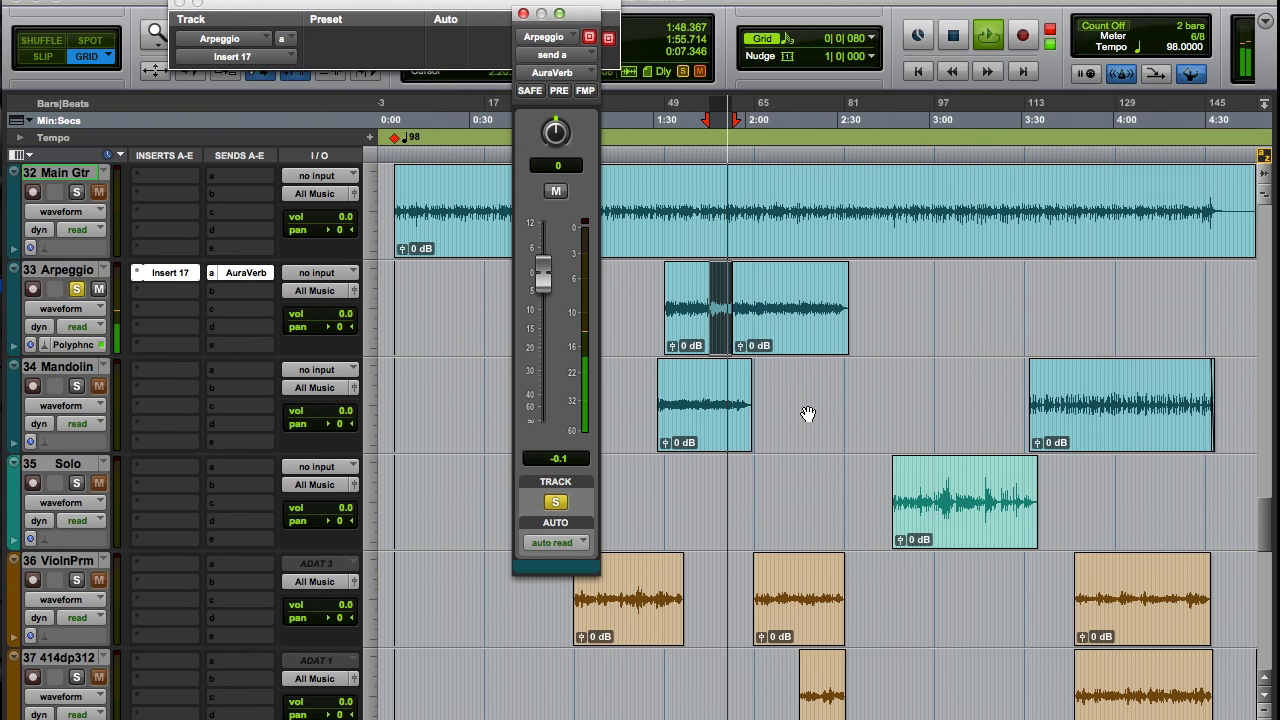
key("ctrl+Up")
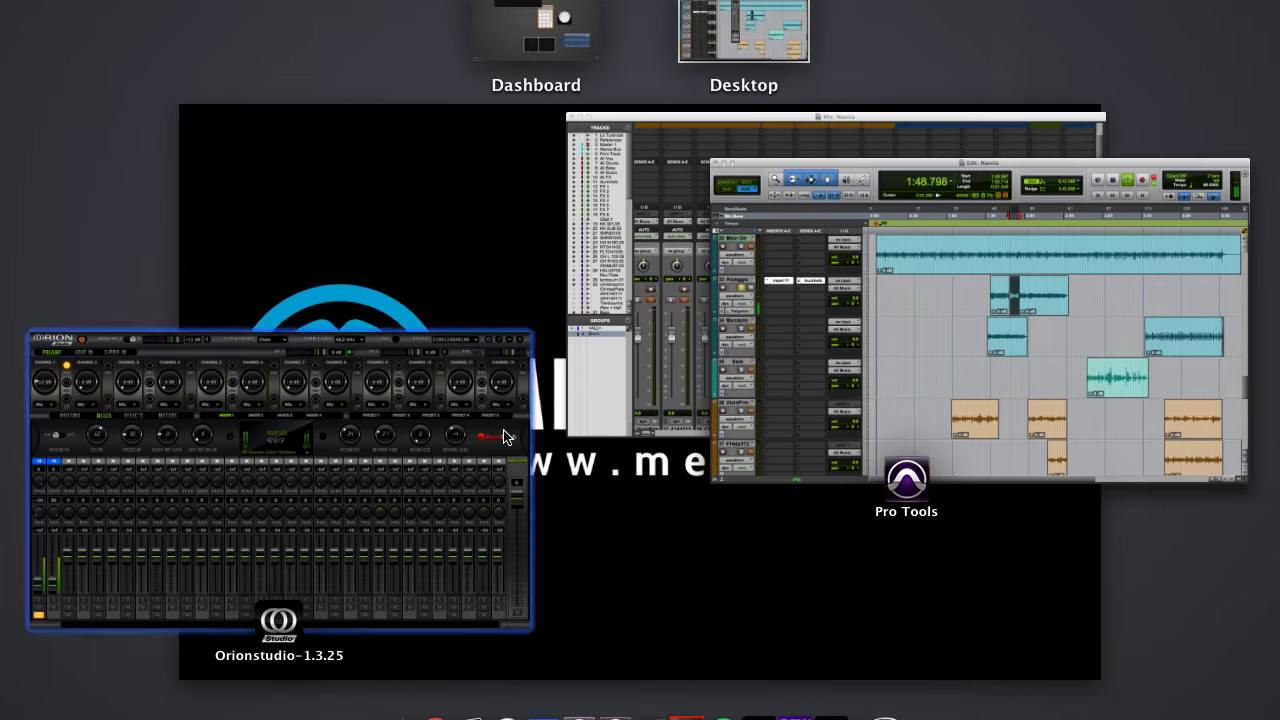
Step: Load AuraVerb's BV Piano Delicate Film Score preset, then lower reverb time and room size
left_click(509, 437)
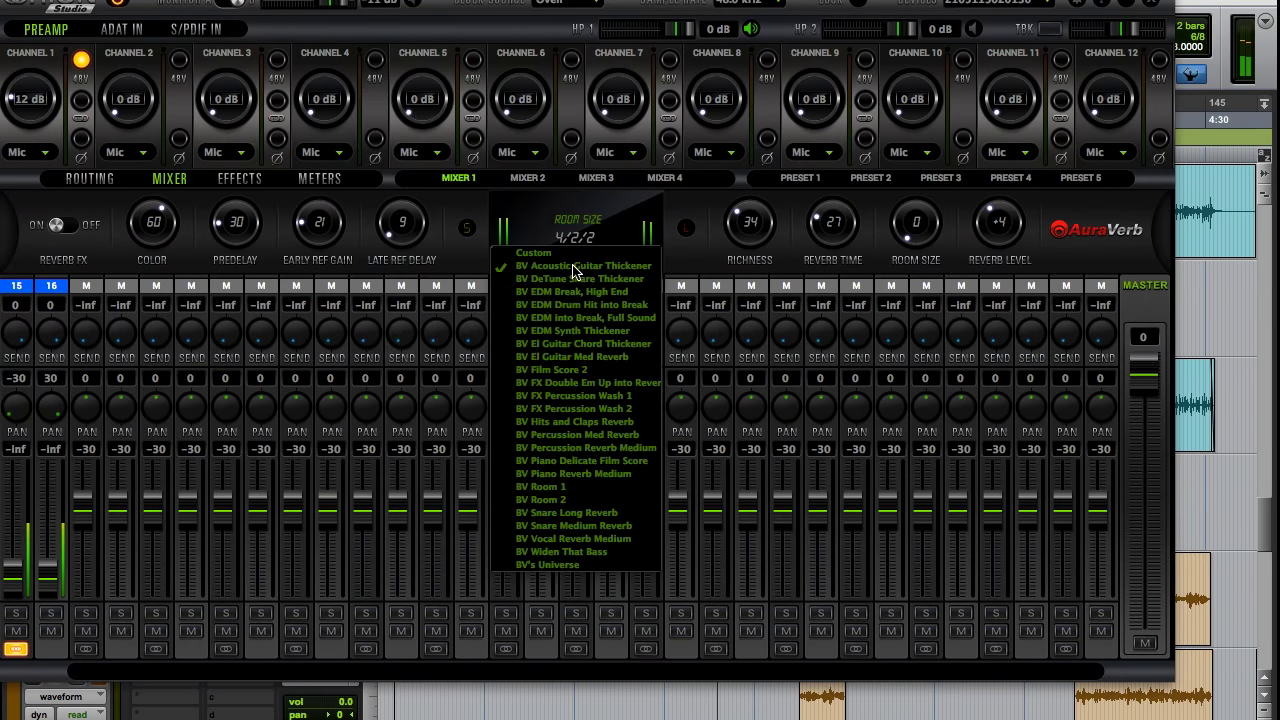
left_click(575, 265)
left_click(582, 372)
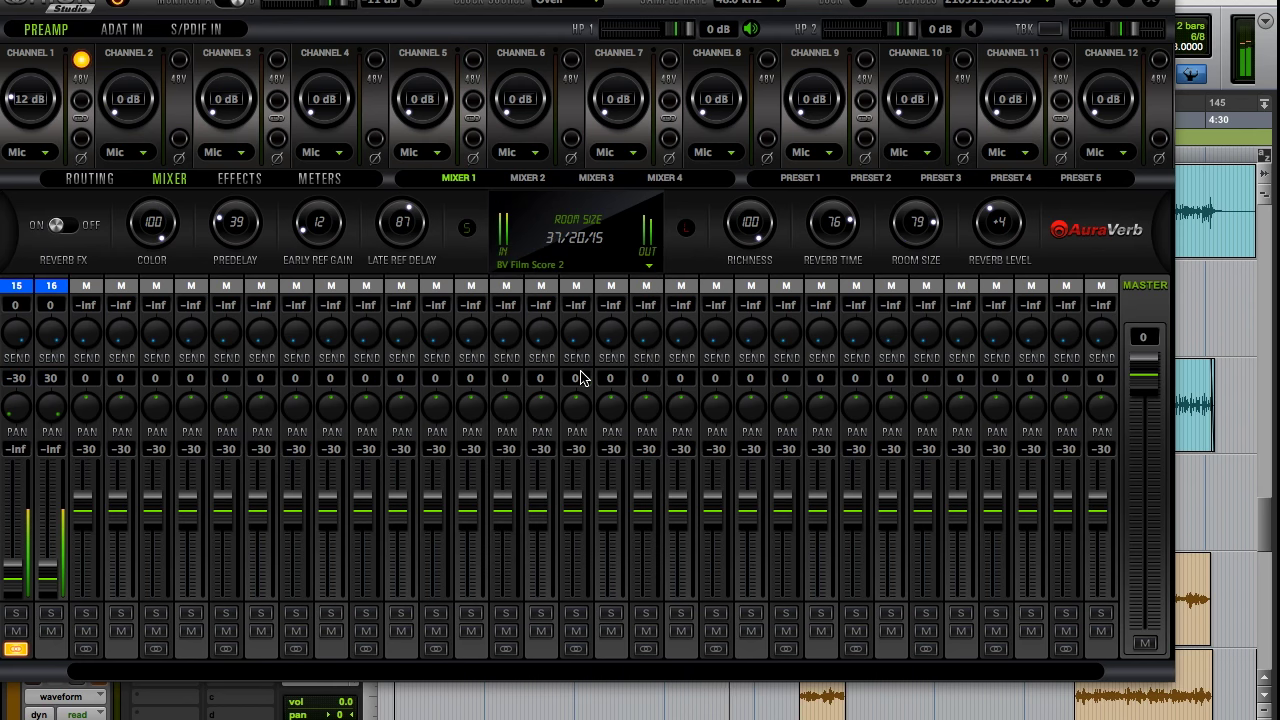
left_click(561, 270)
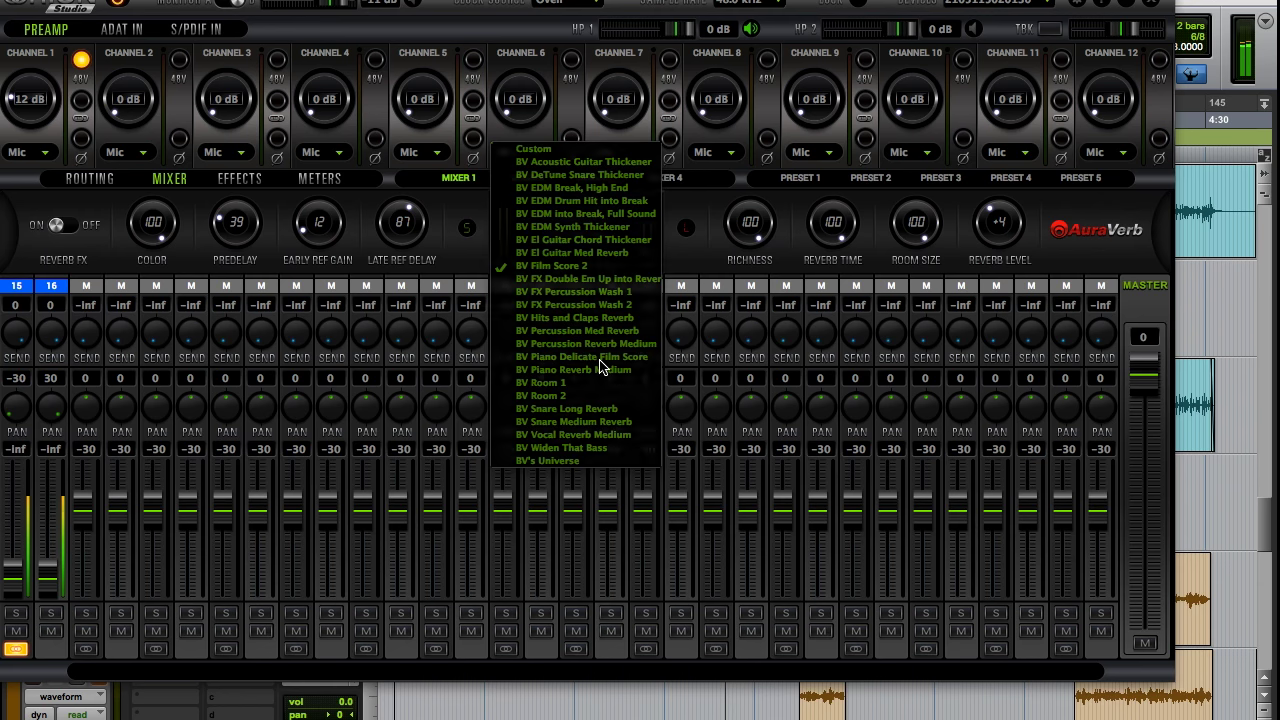
left_click(599, 358)
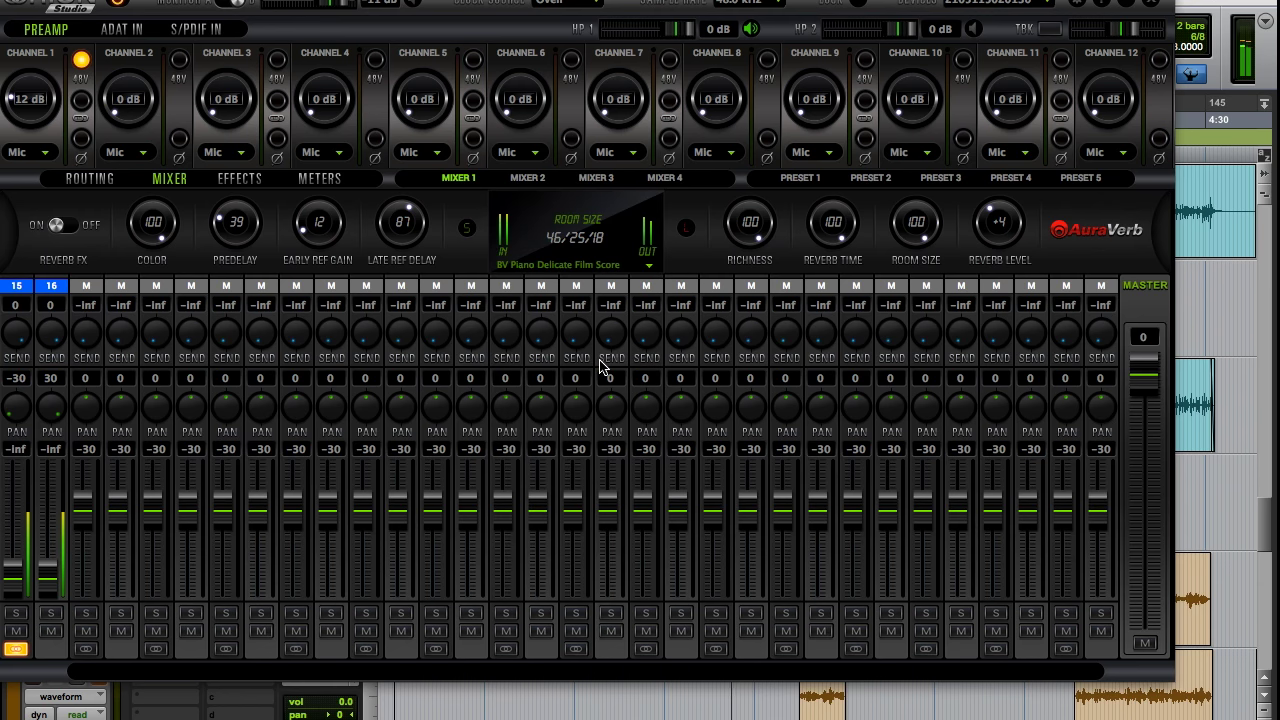
left_click_drag(834, 218, 754, 278)
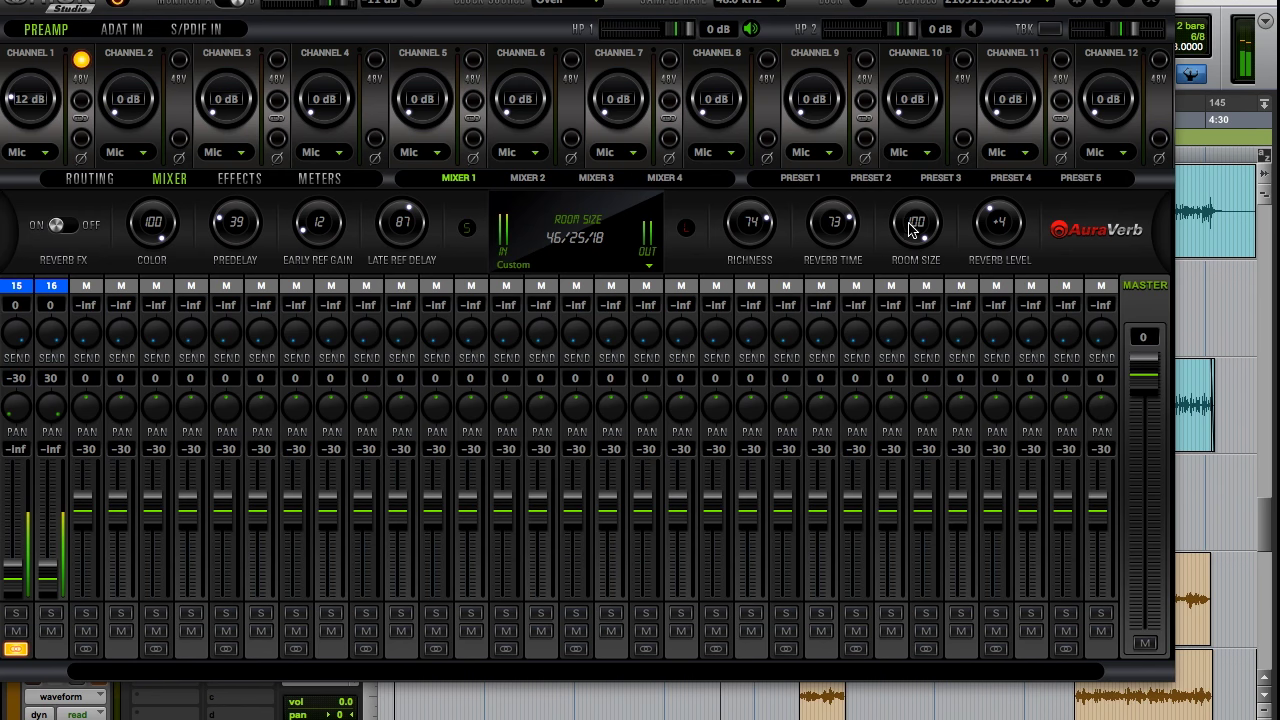
left_click_drag(912, 230, 910, 263)
Step: Switch between Orion Studio and Pro Tools, ending with the Pro Tools edit window in front
key("ctrl+Up")
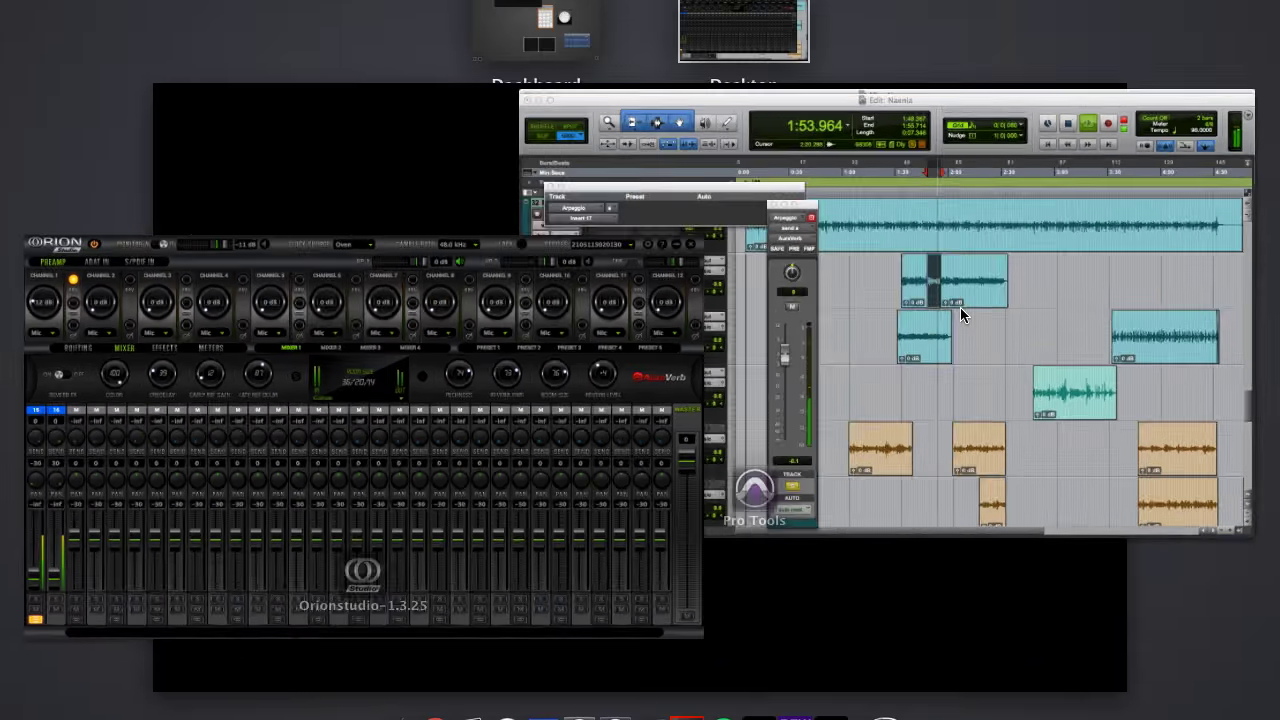
left_click(964, 365)
key("ctrl+Up")
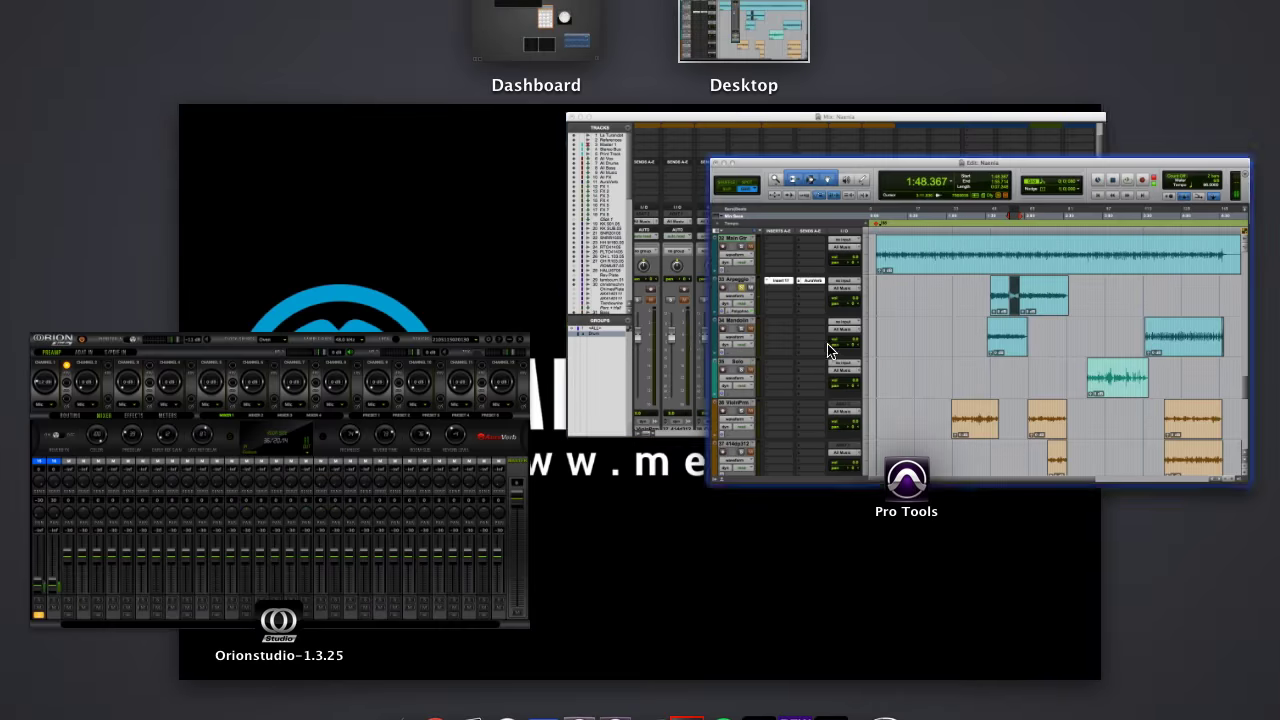
left_click(480, 420)
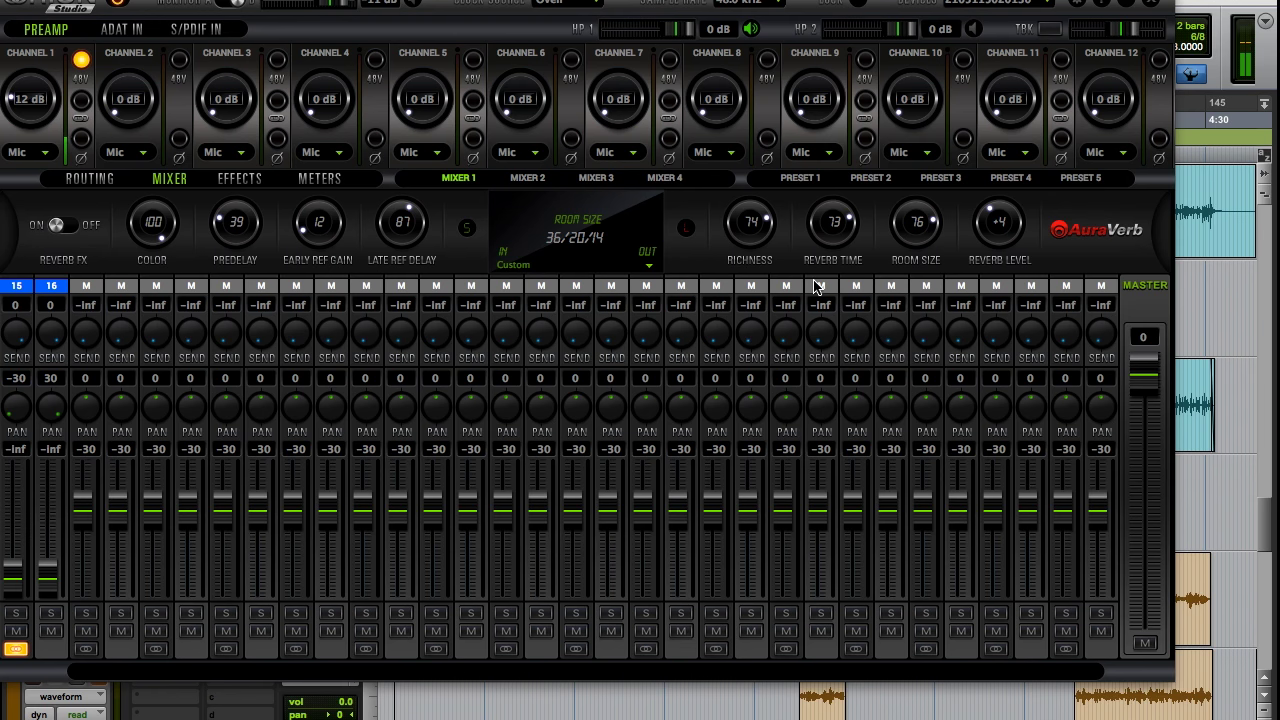
key("ctrl+Up")
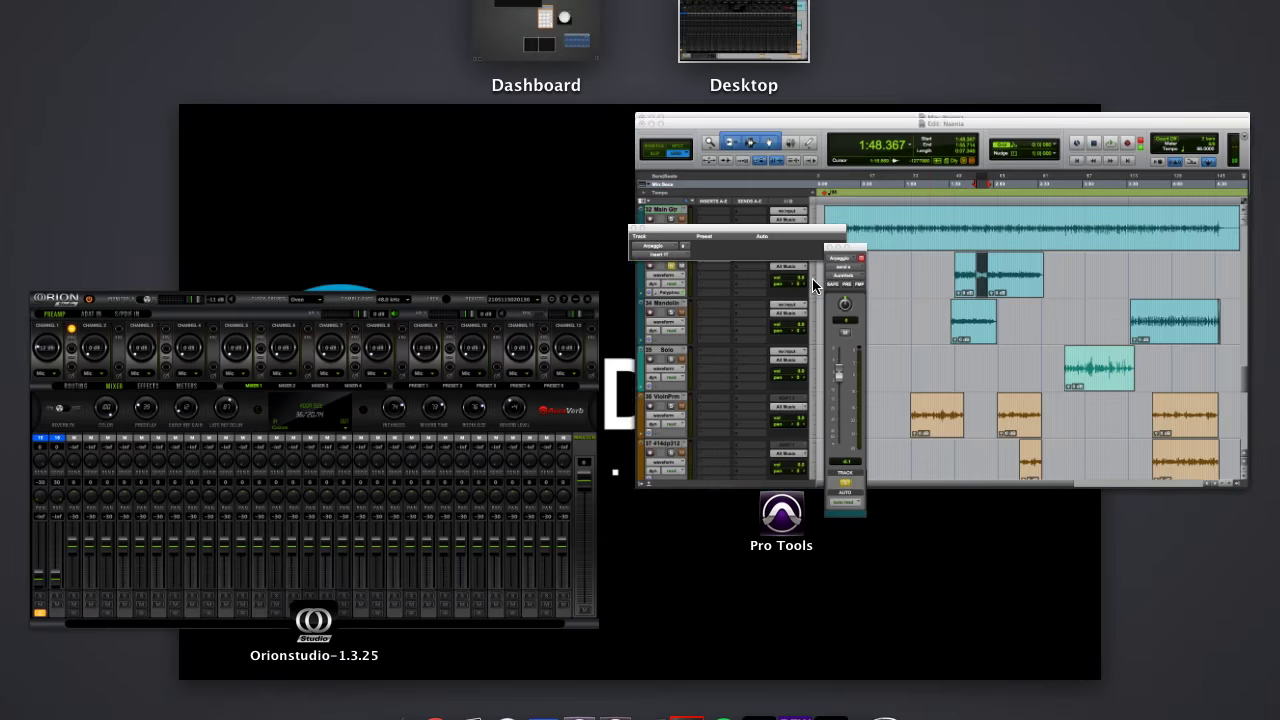
left_click(874, 350)
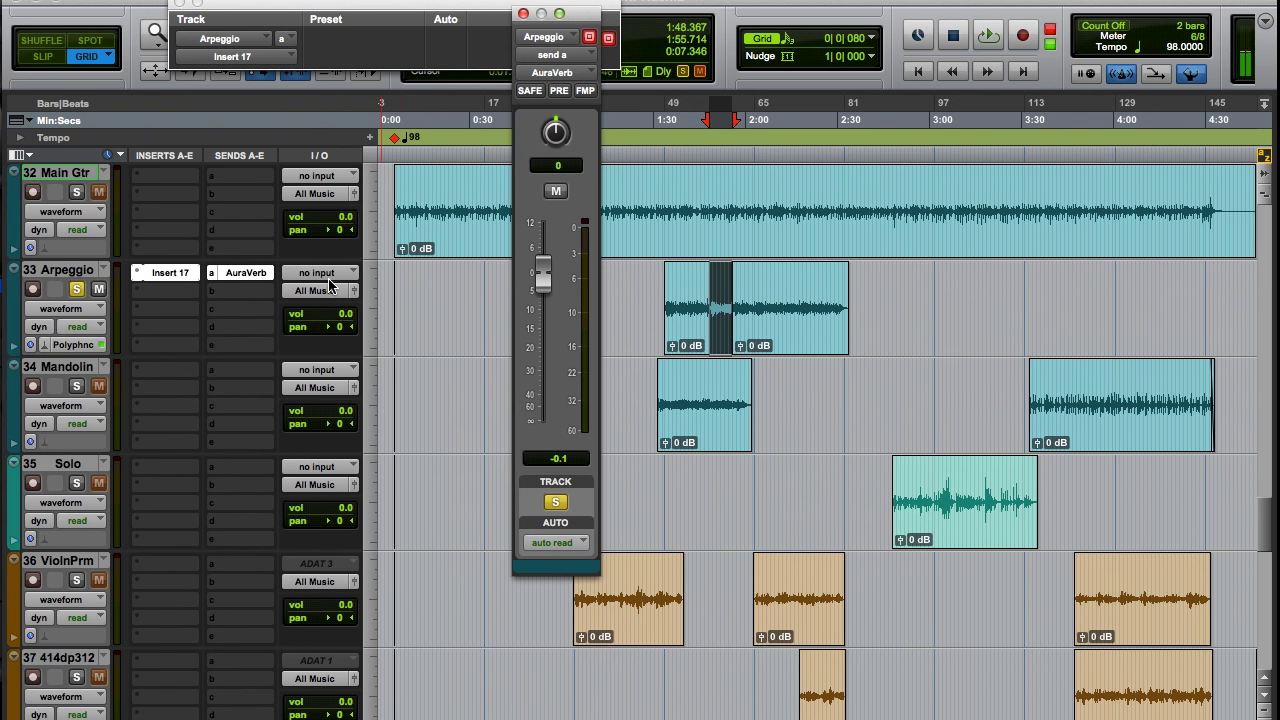
Step: Open the insert choices for the Arpeggio track's empty second insert slot
left_click(140, 293)
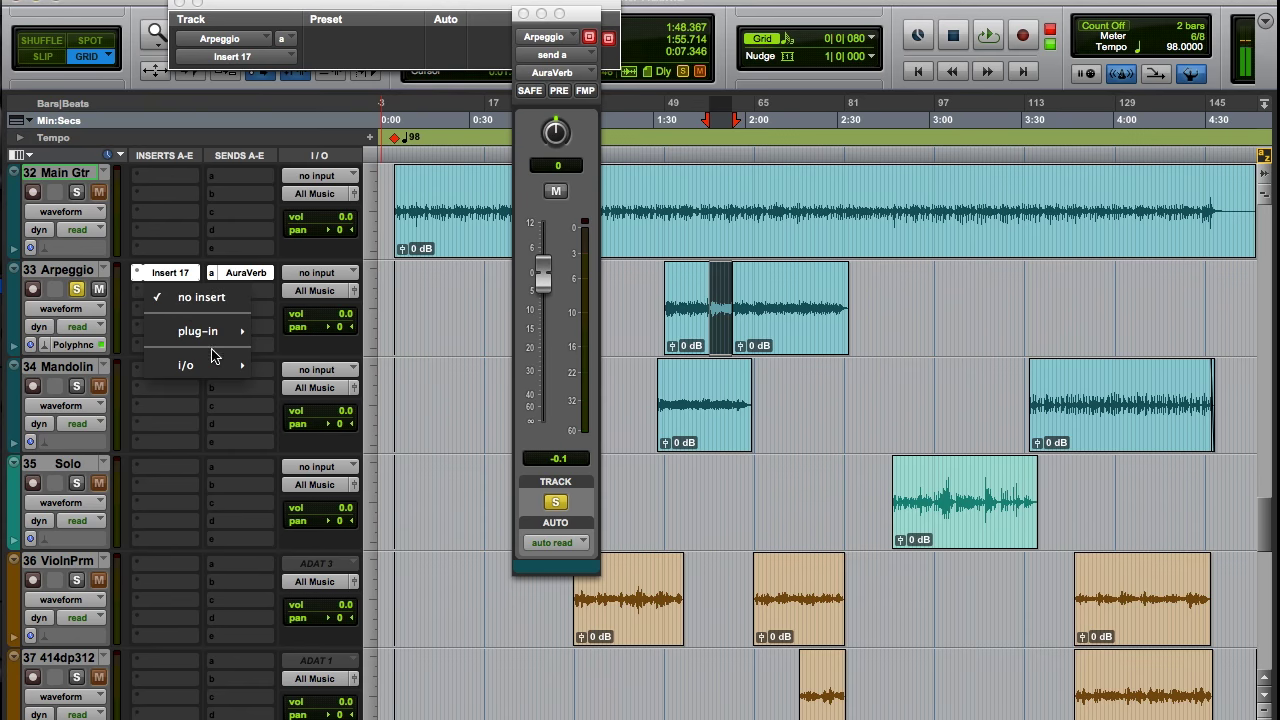
Step: Route Arpeggio's second insert to Insert 18 (Mono) and show TB PLAY 18's chain in Orion Studio's Effects page
mouse_move(228, 365)
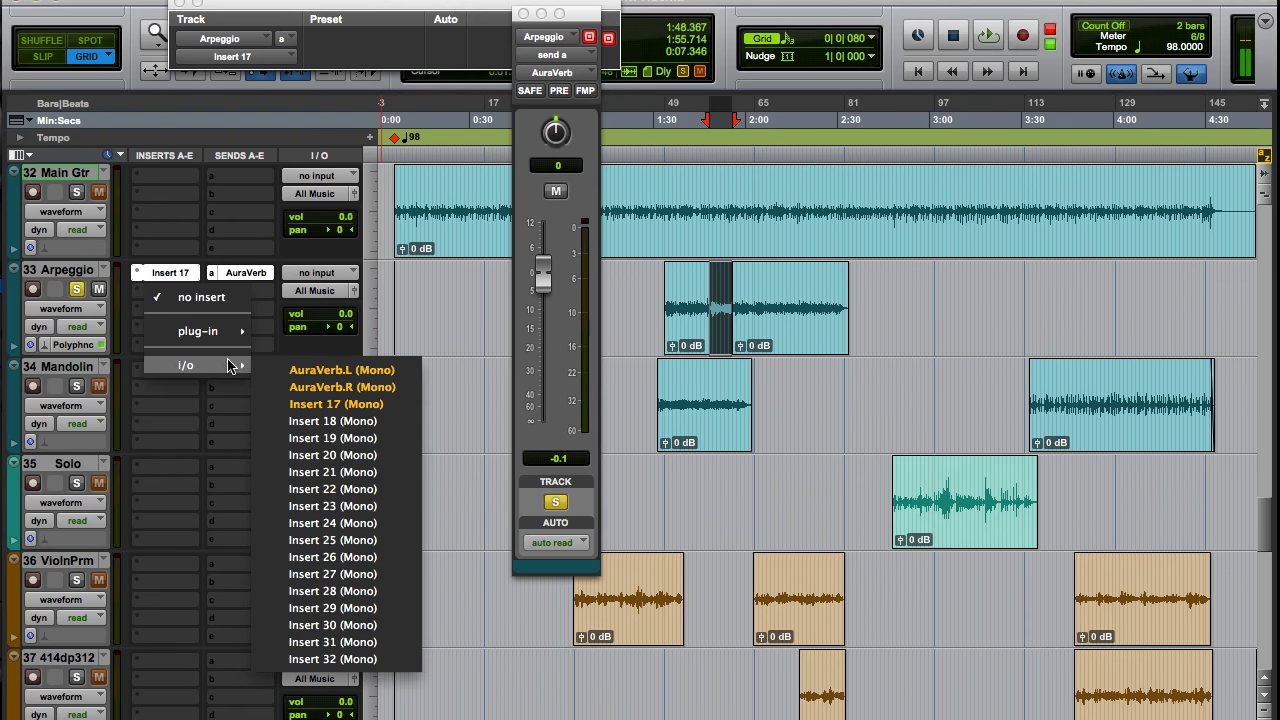
left_click(333, 421)
key("ctrl+Up")
left_click(316, 444)
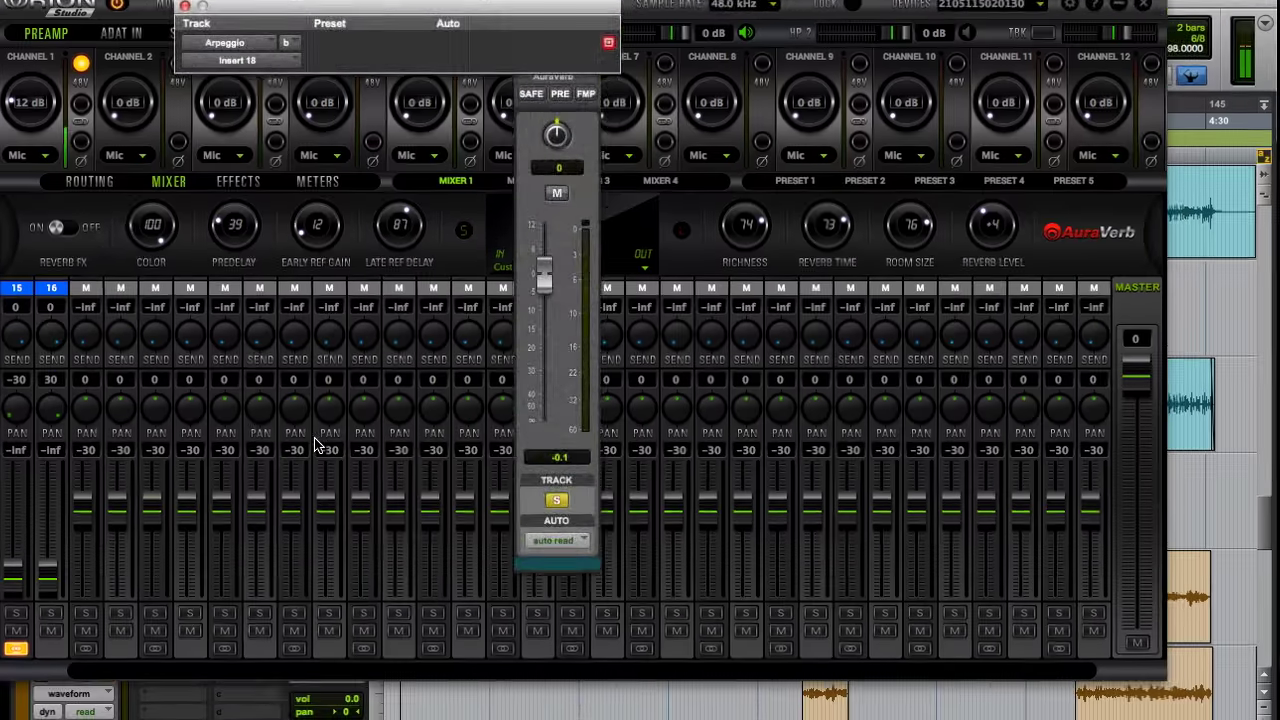
left_click(232, 181)
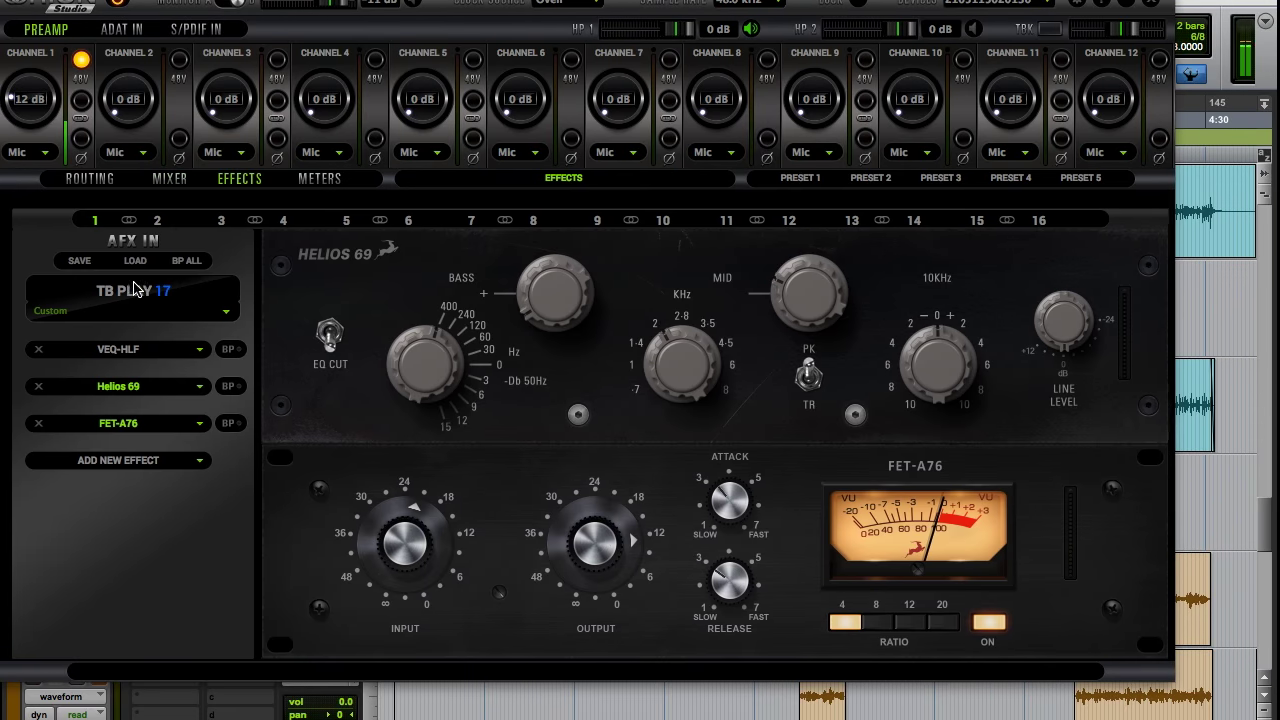
left_click(152, 220)
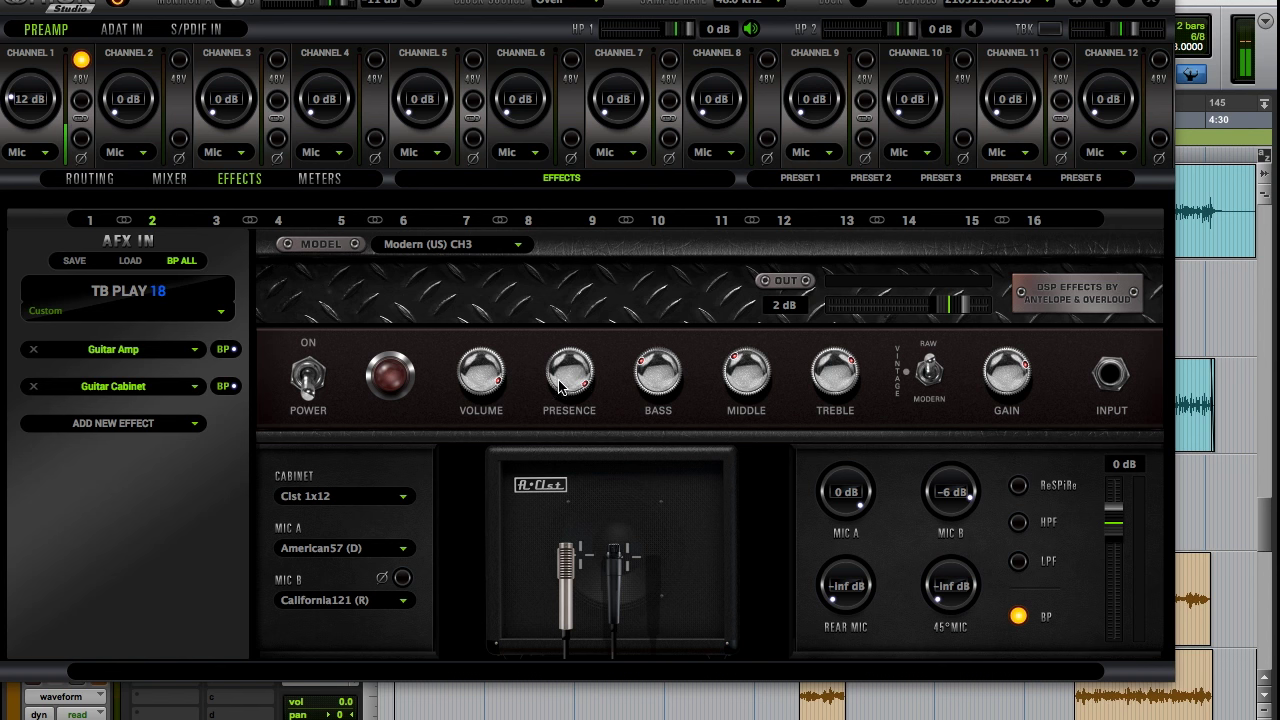
Step: Turn the Guitar Amp's presence and volume down on the TB PLAY 18 chain
left_click_drag(560, 388, 569, 409)
left_click_drag(496, 372, 490, 408)
left_click_drag(573, 378, 575, 392)
Step: Switch briefly to Pro Tools, then bring Orion Studio back to the front
key("ctrl+Up")
key("ctrl+Up")
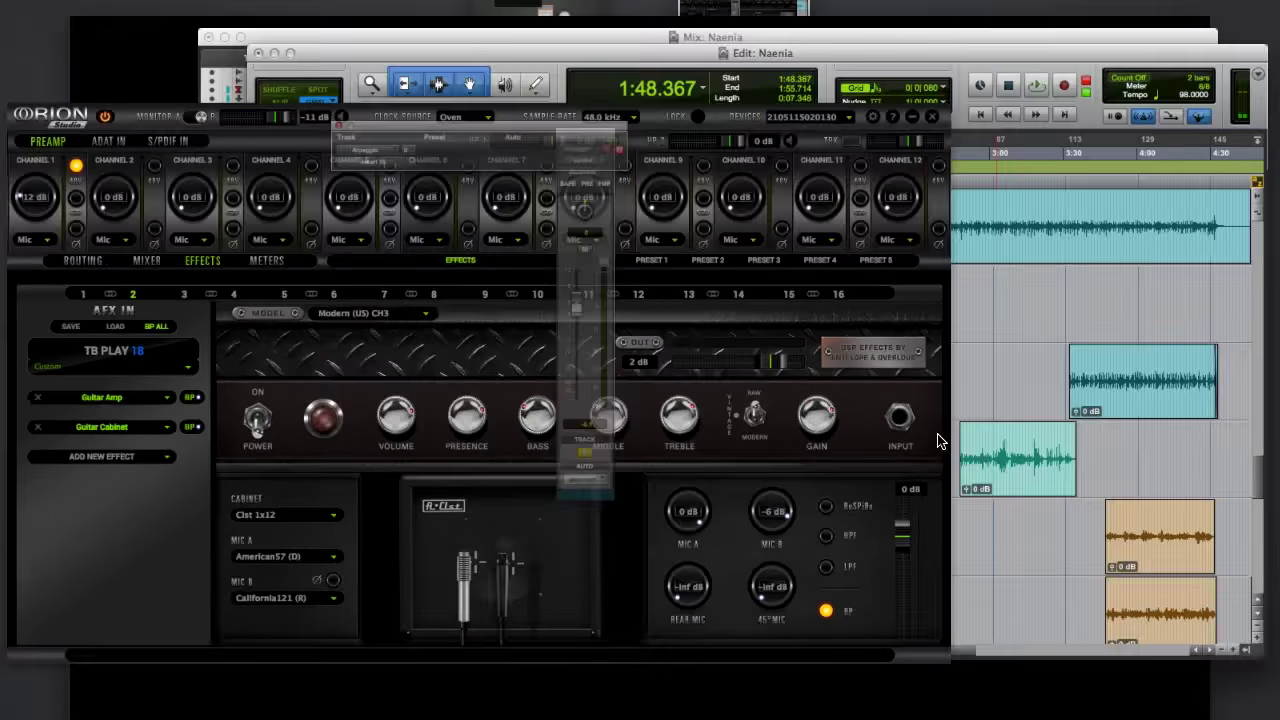
key("ctrl+Up")
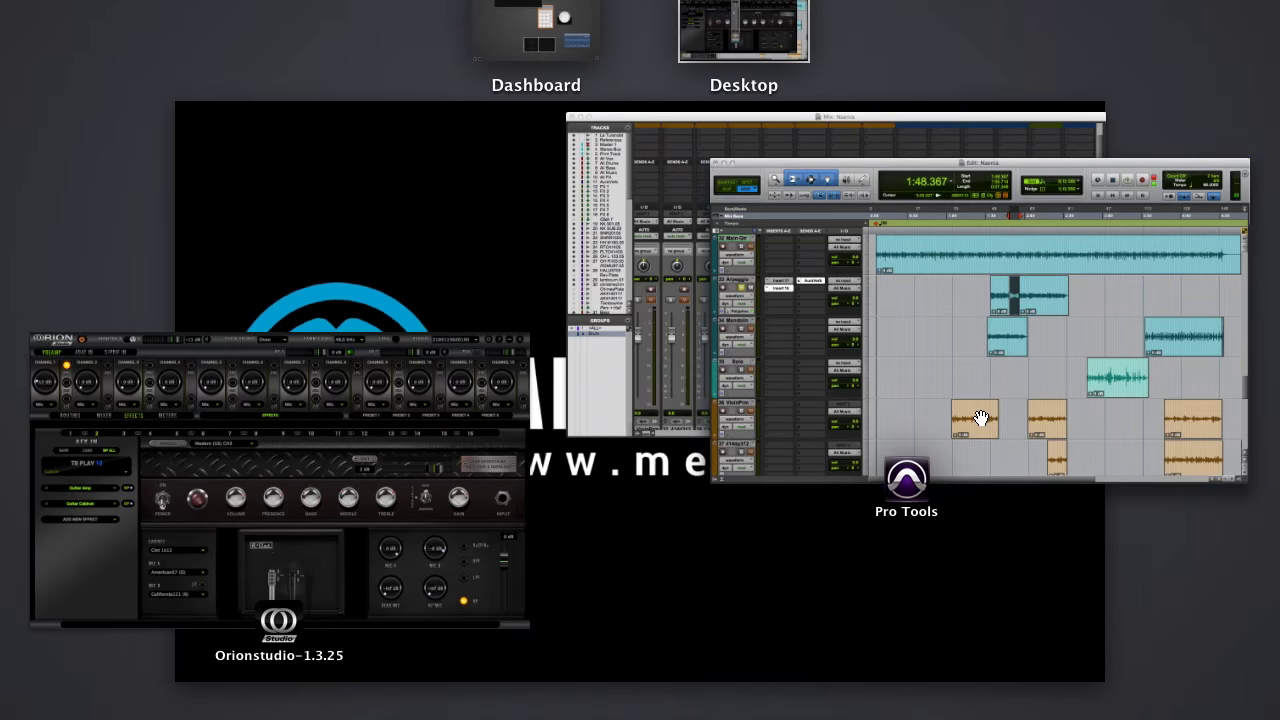
left_click(980, 420)
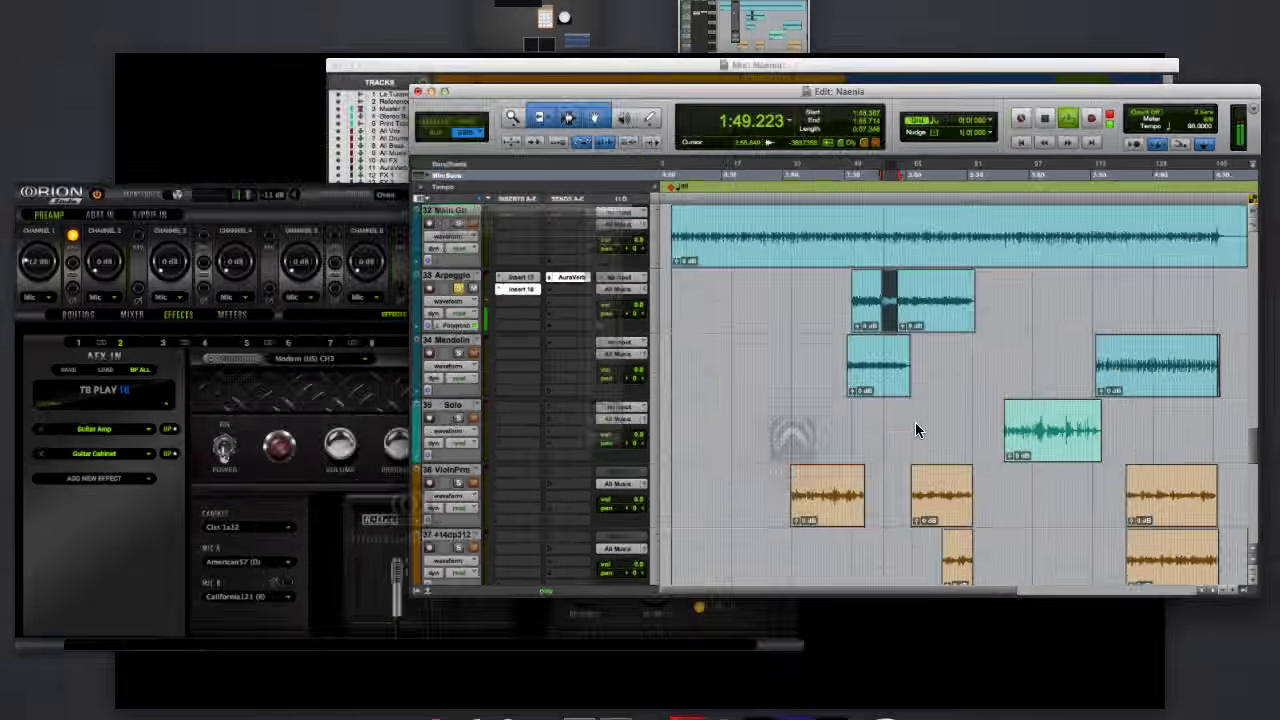
key("ctrl+Up")
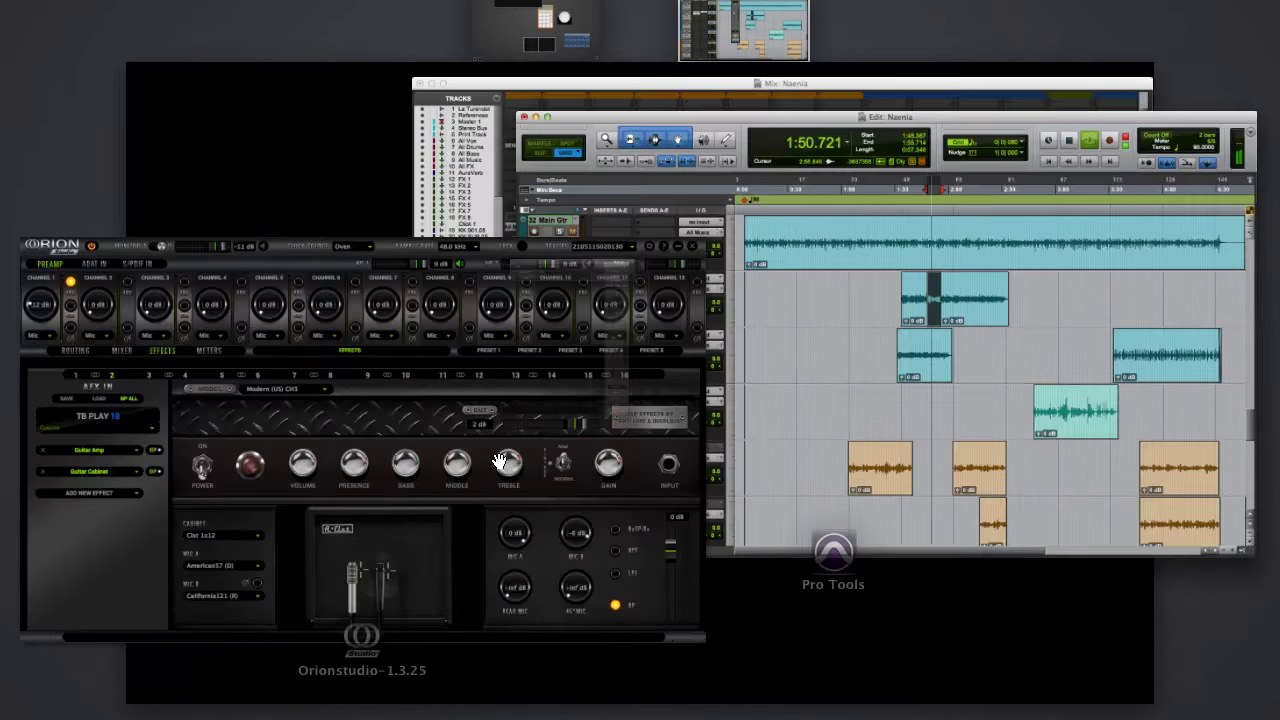
left_click(500, 462)
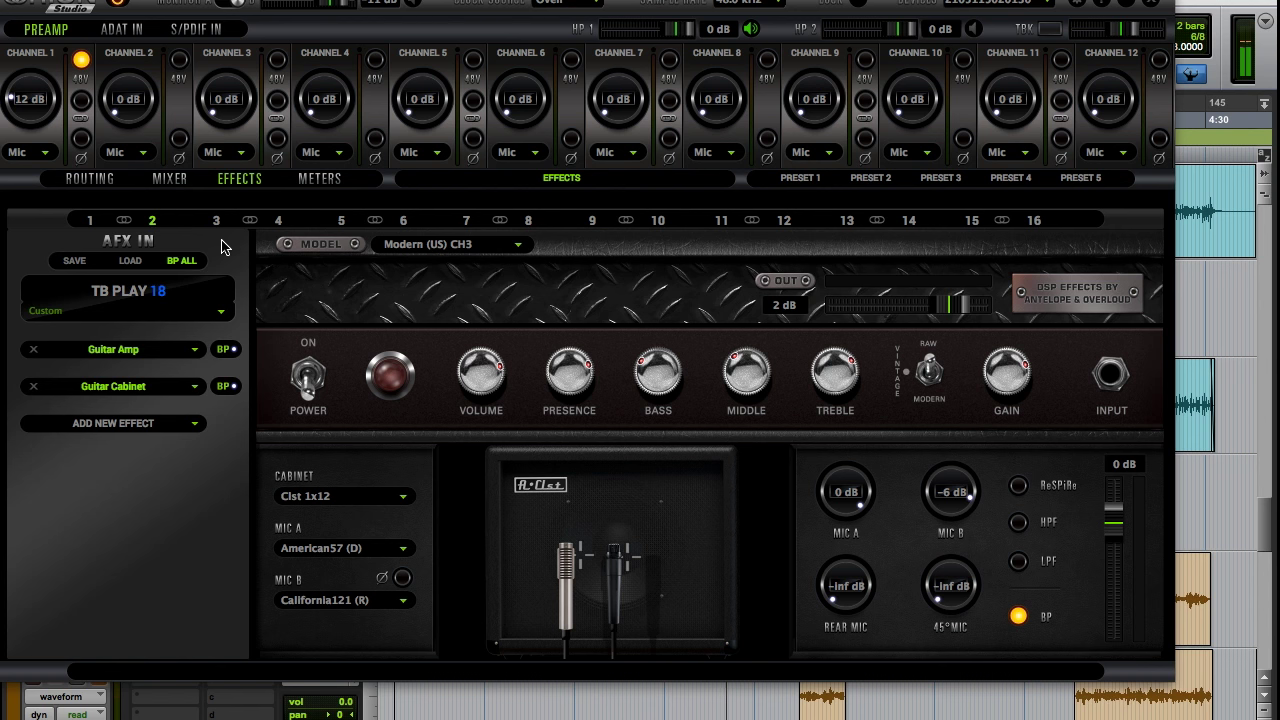
Step: Un-bypass the guitar amp and cabinet with BP ALL and move Mic A closer to Mic B
left_click(187, 262)
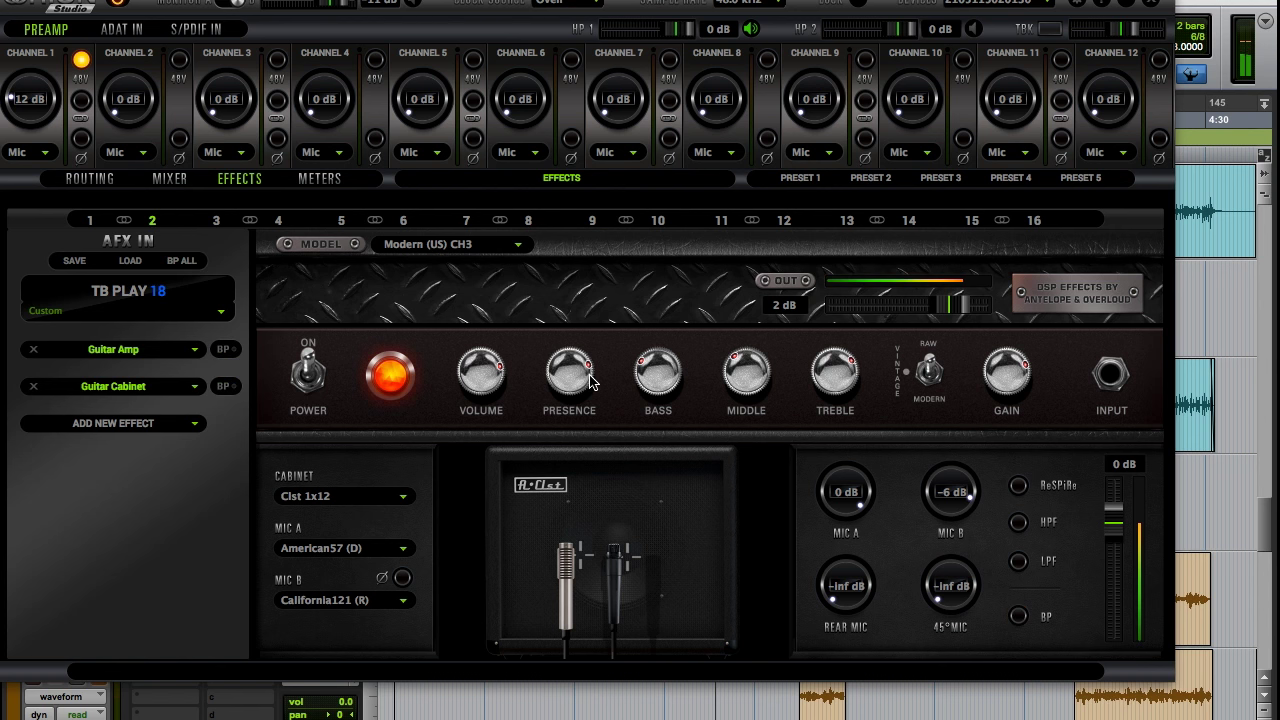
left_click_drag(614, 562, 620, 562)
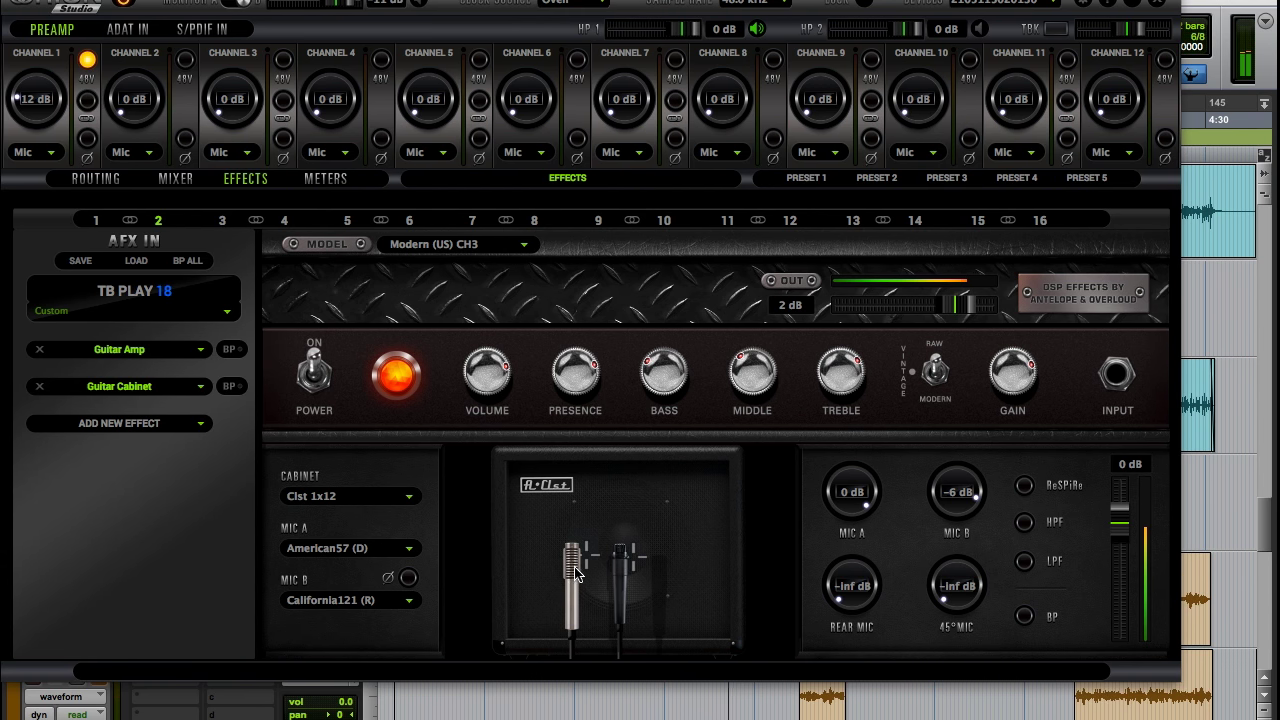
left_click_drag(573, 567, 588, 565)
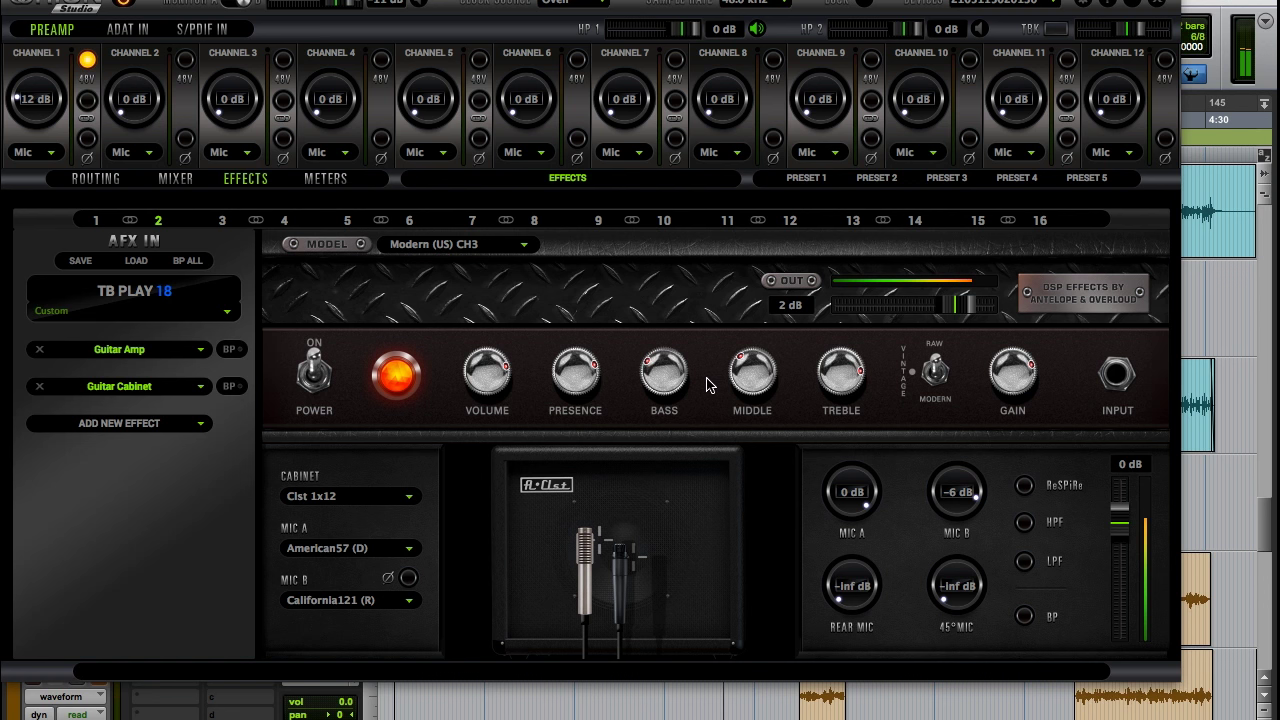
Step: Raise the amp's bass strongly, presence slightly, and volume
left_click_drag(678, 386, 670, 327)
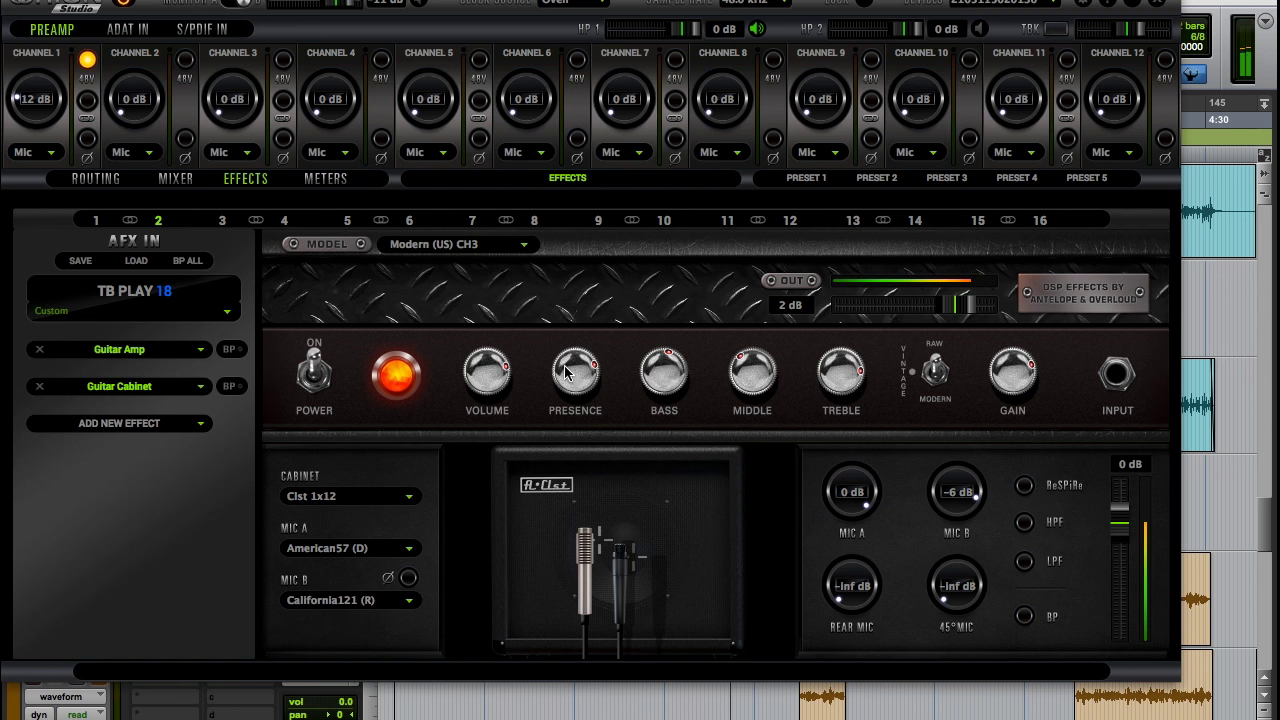
left_click_drag(567, 371, 565, 367)
mouse_move(488, 393)
left_mouse_down()
mouse_move(481, 348)
mouse_move(487, 374)
left_mouse_up()
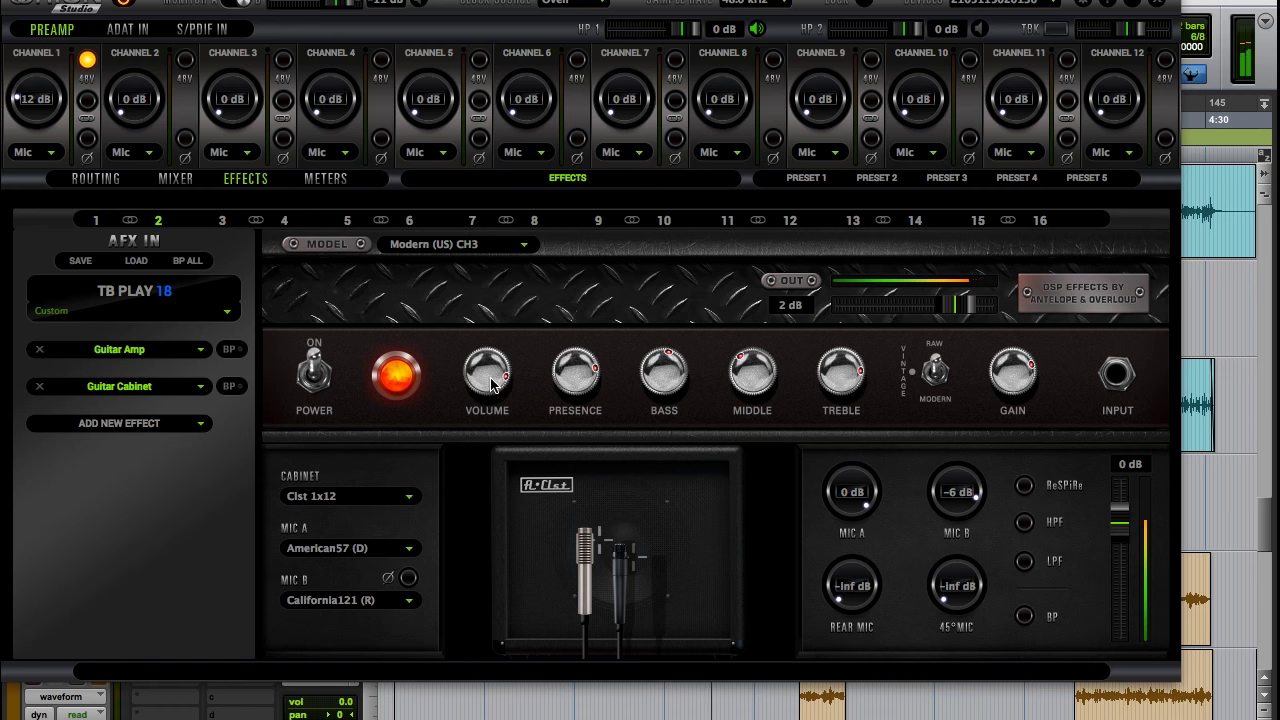
Step: Bring the Pro Tools Edit window to the front, then show all open windows
key("ctrl+Up")
left_click(1064, 394)
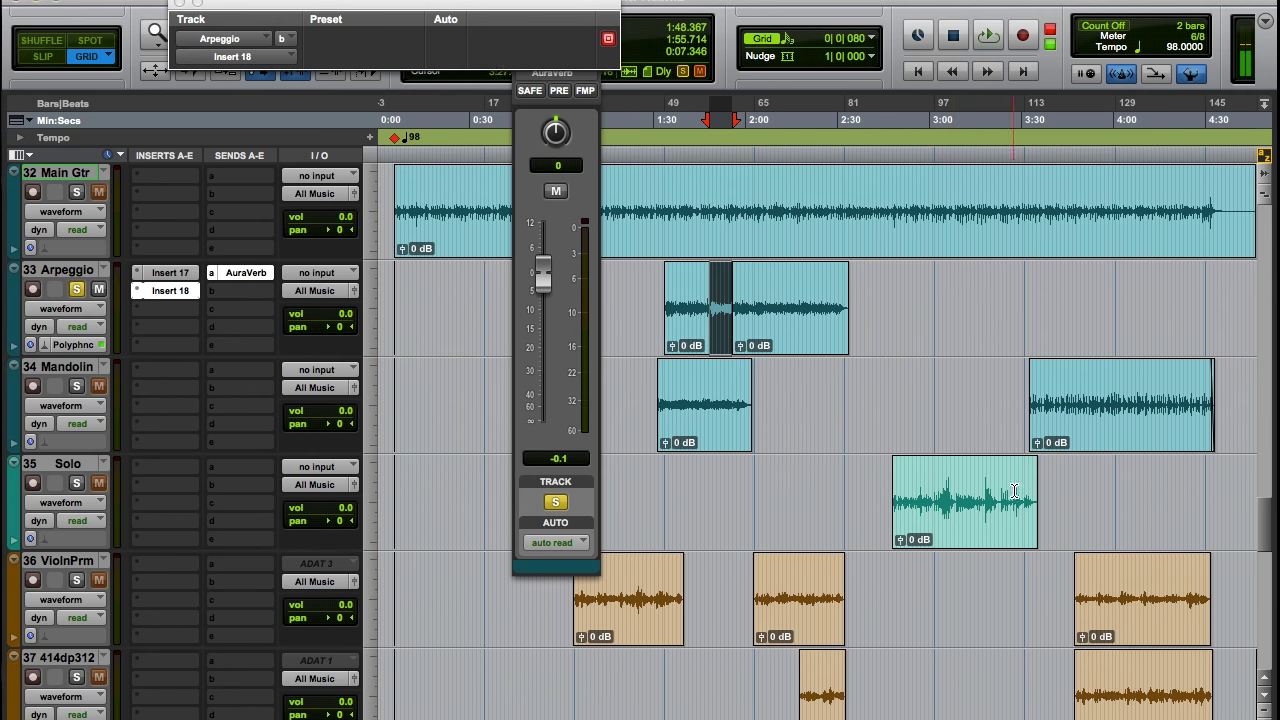
key("ctrl+Up")
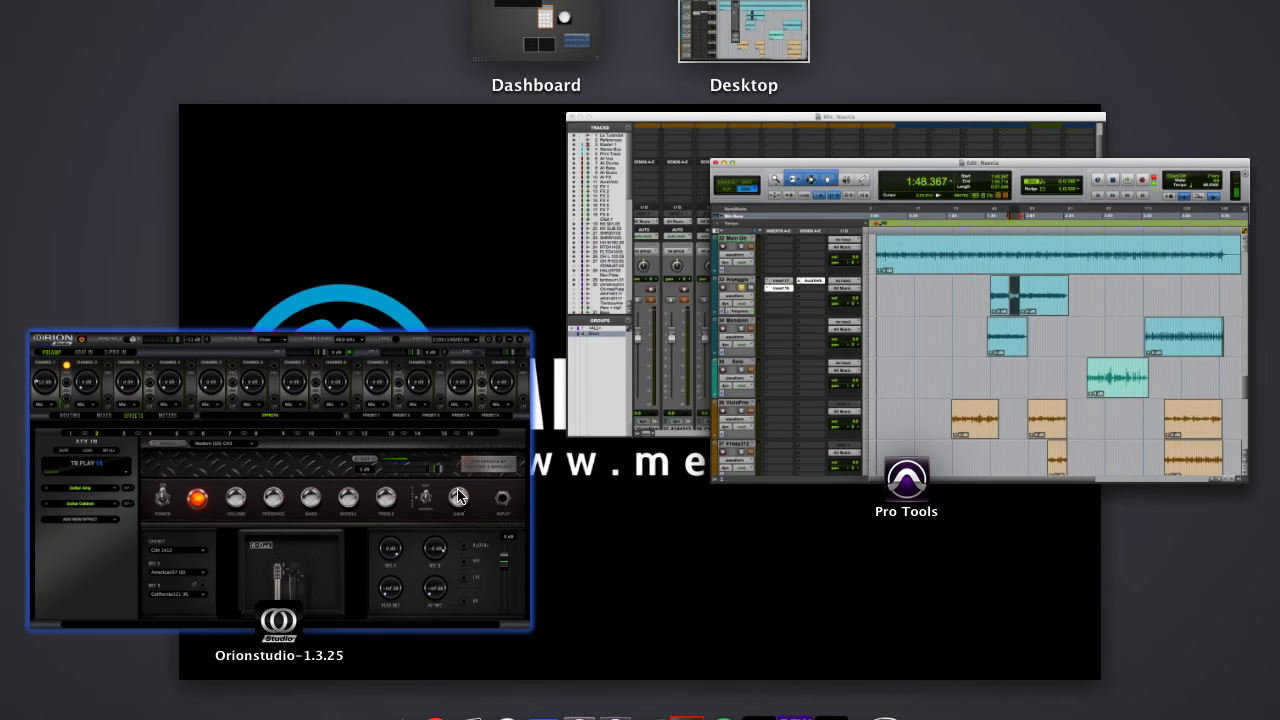
Step: Return to the Pro Tools Edit window and move the playhead back to about 2:30
left_click(457, 491)
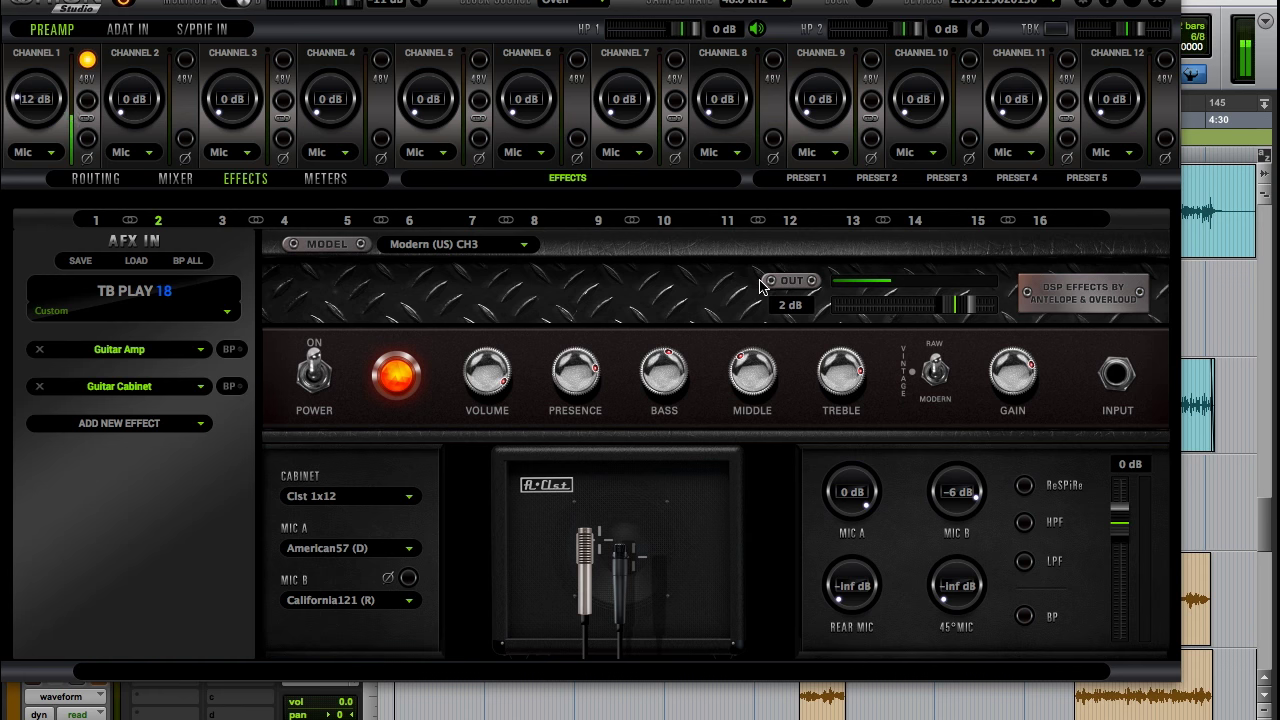
key("ctrl+Up")
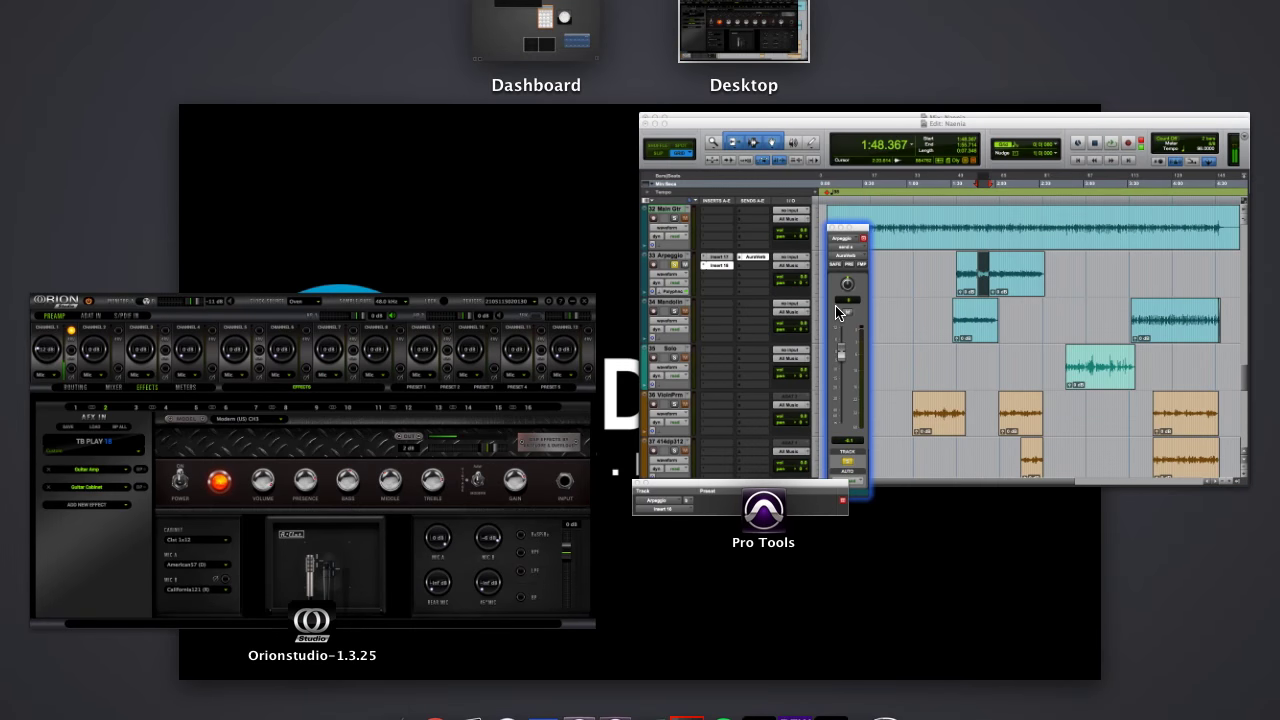
left_click(800, 296)
key("ctrl+Up")
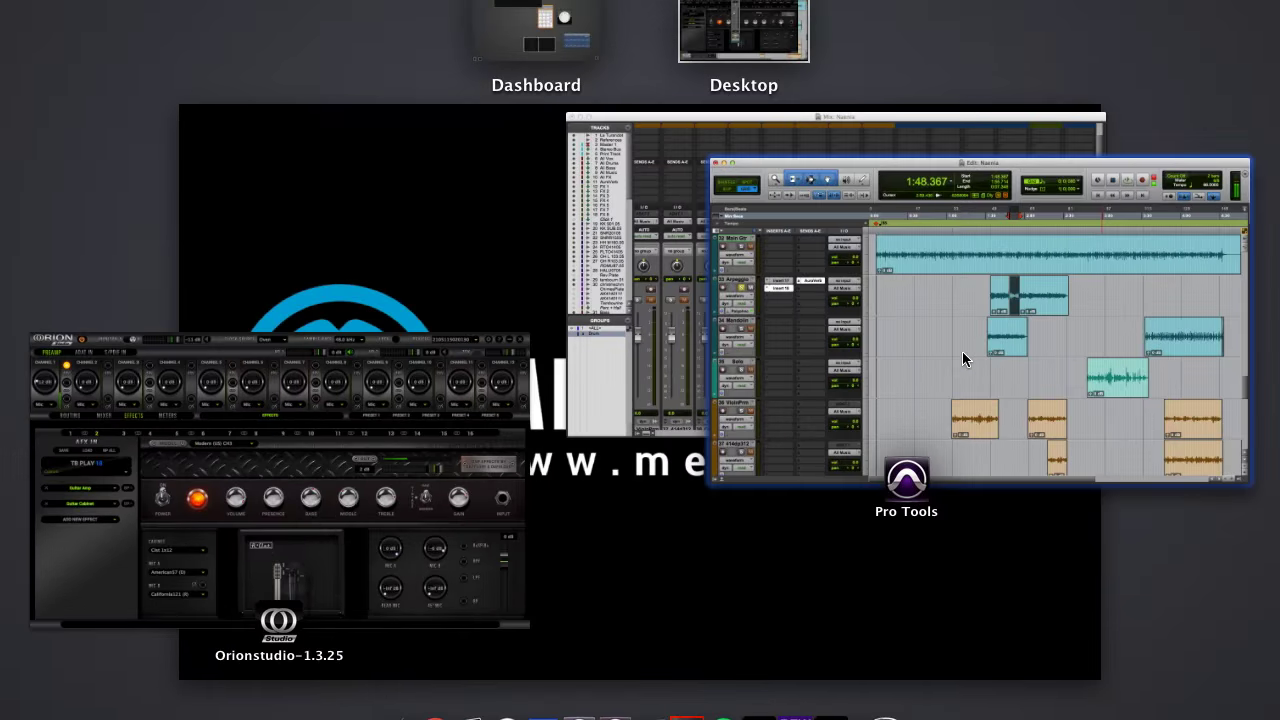
left_click(977, 356)
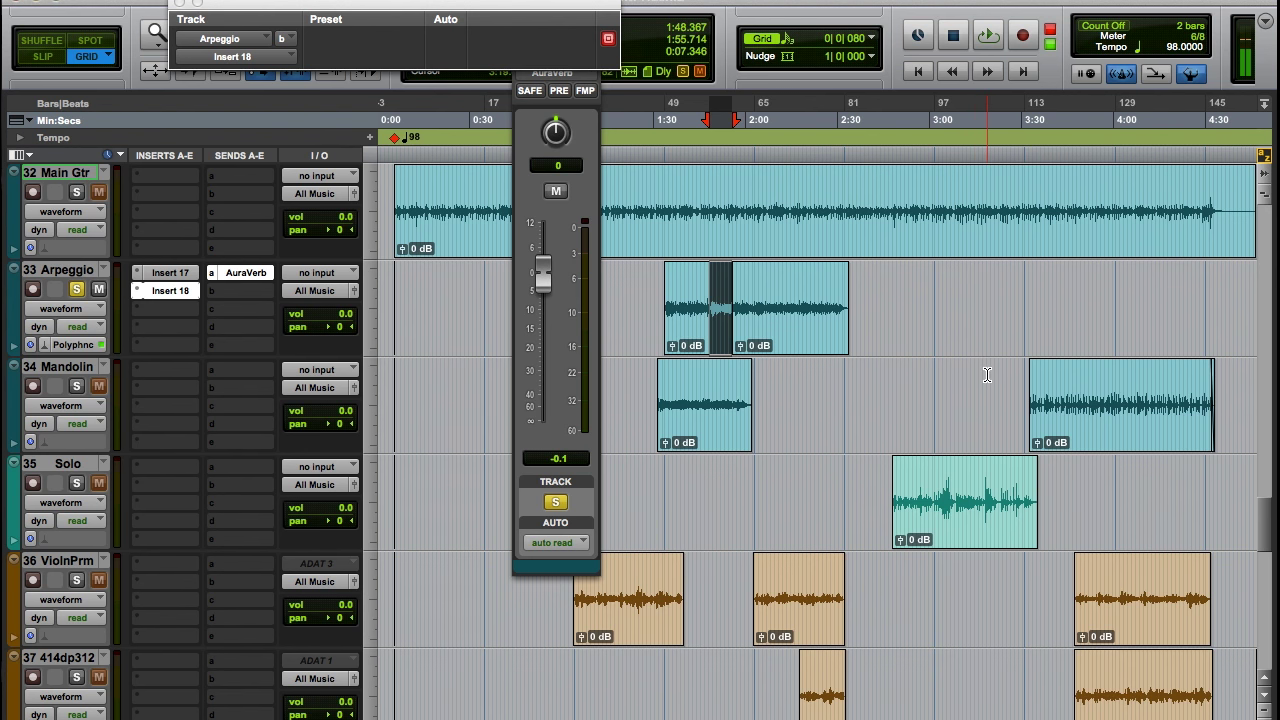
left_click(942, 393)
left_click(878, 146)
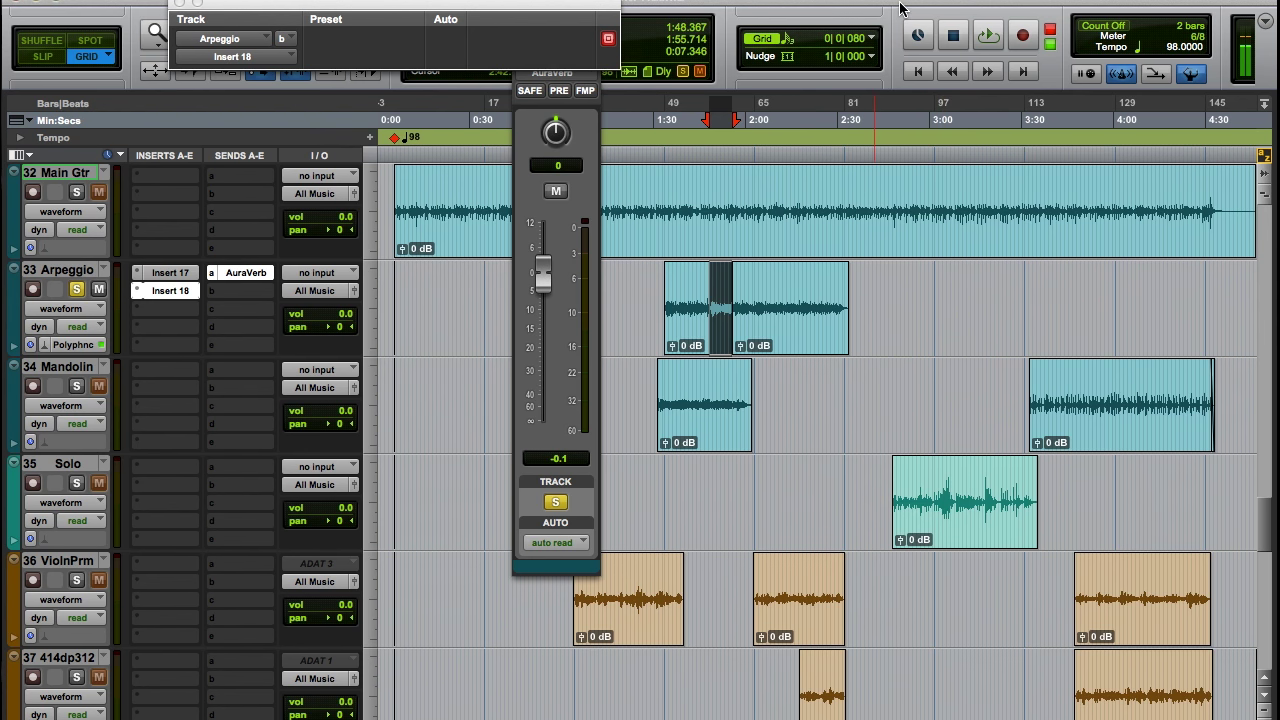